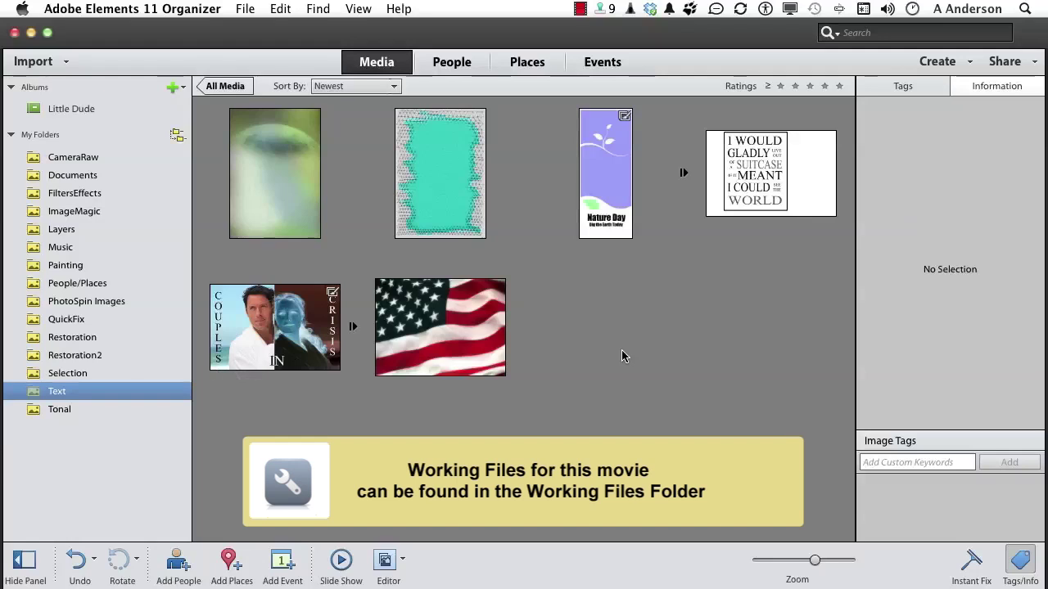
- Open the Nature Day image from the Organizer in the Photoshop Elements Editor
right_click(616, 172)
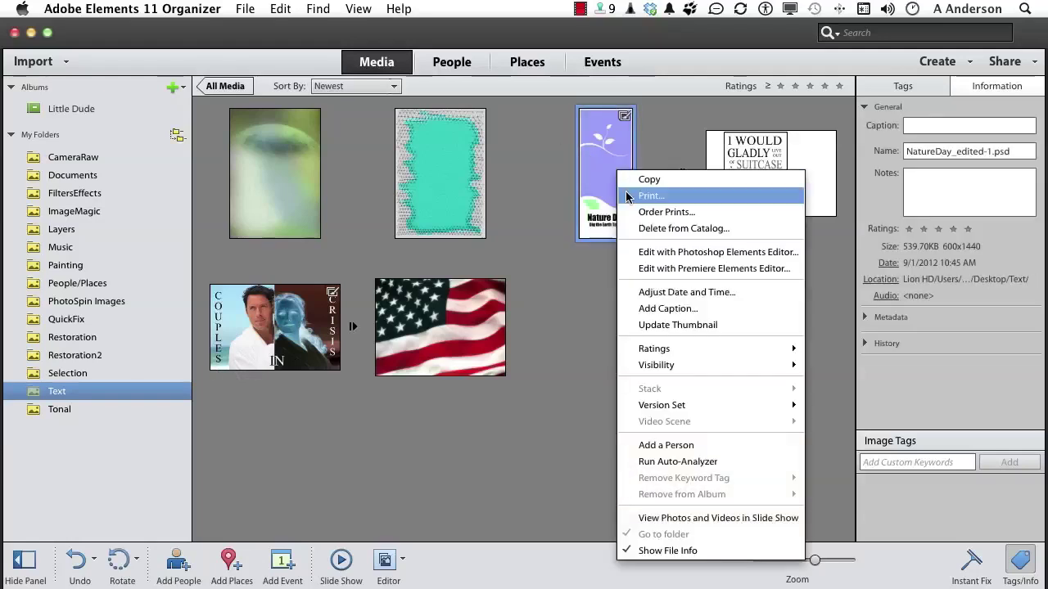
click(644, 253)
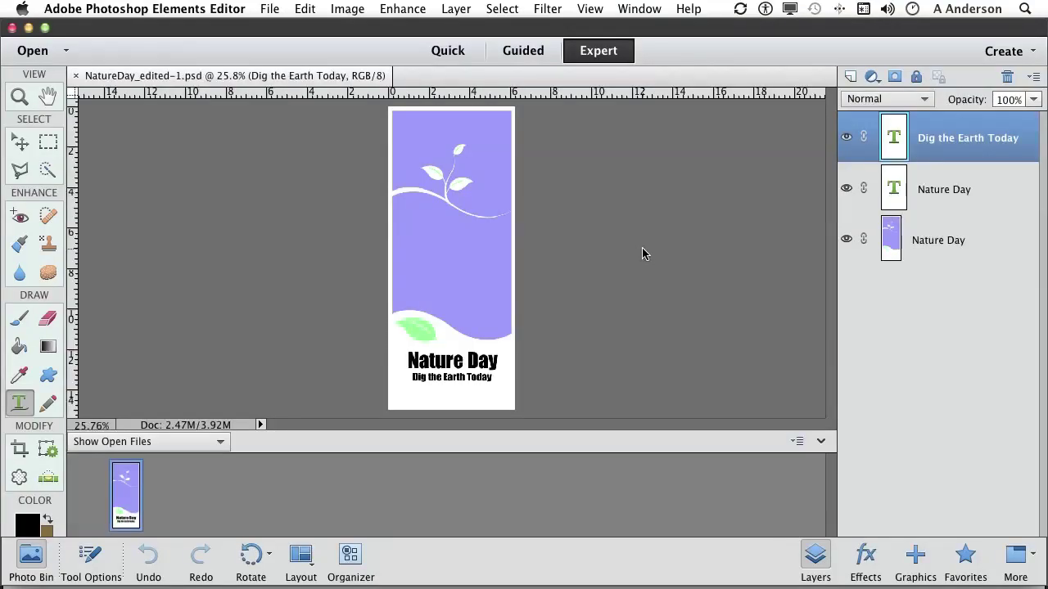
- Zoom the poster to 66.7% on the purple area below the swoosh
click(22, 405)
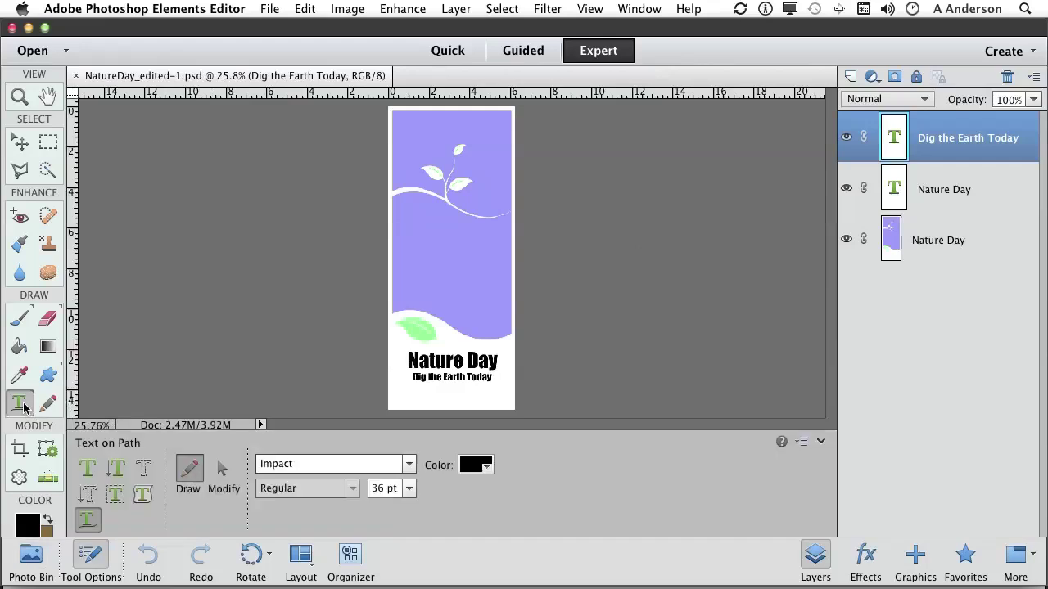
click(18, 97)
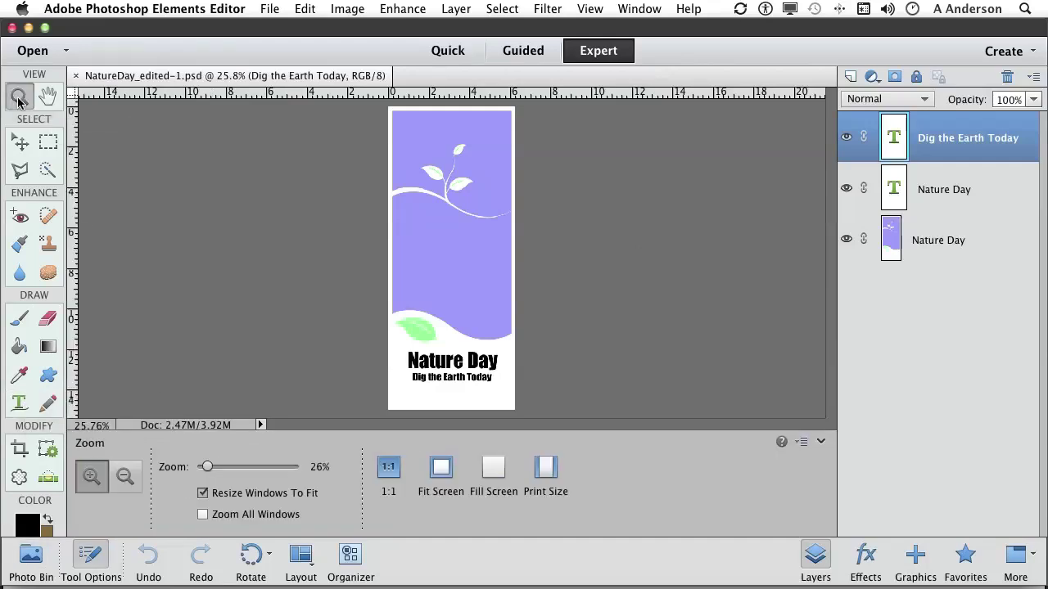
click(443, 260)
click(444, 260)
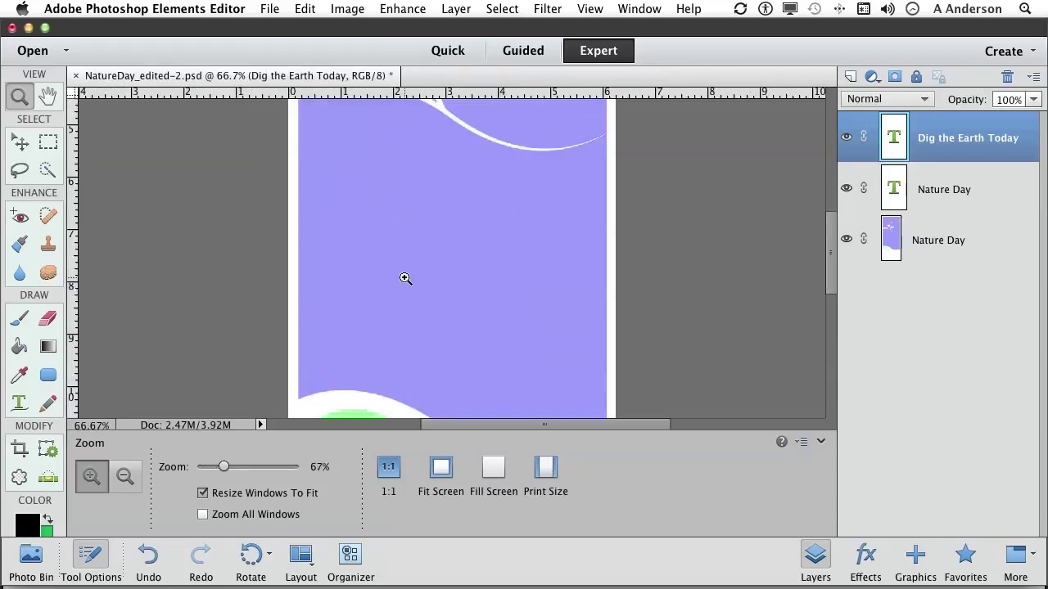
click(21, 401)
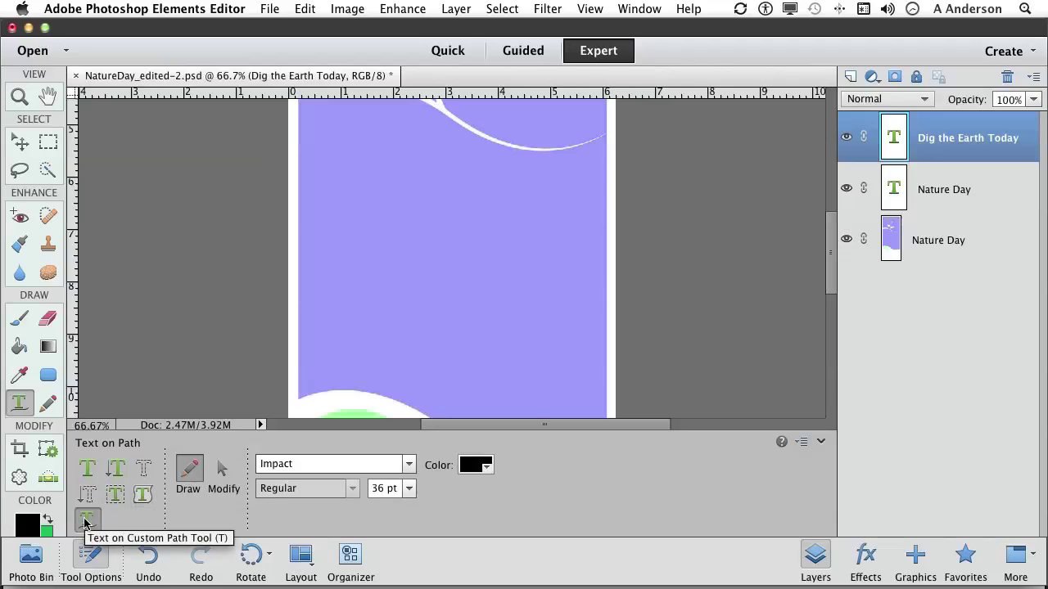
- Draw an ellipse-shaped text path circle on the purple area below the swoosh
click(141, 497)
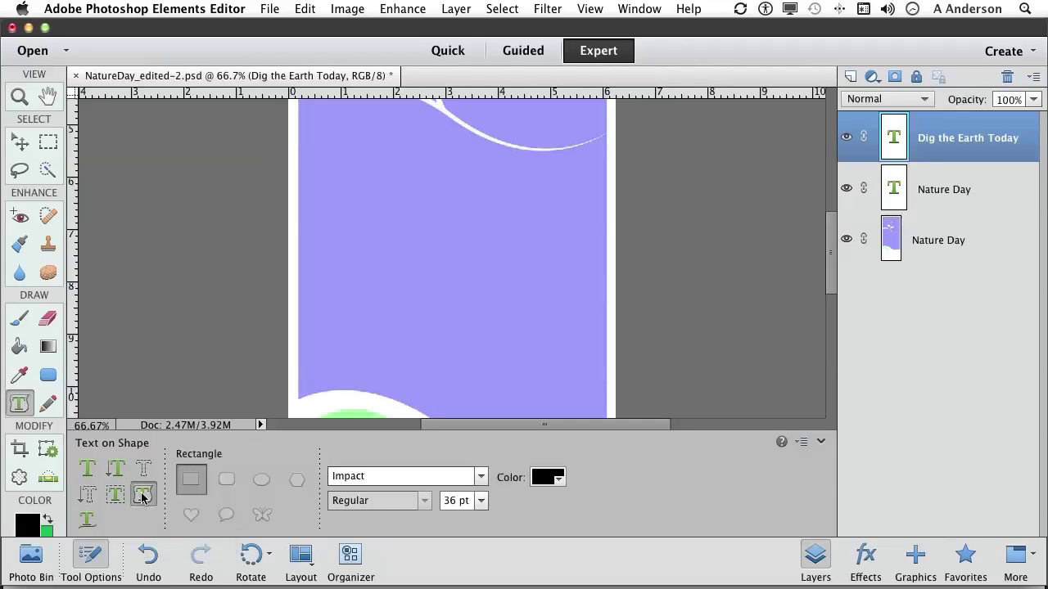
click(263, 481)
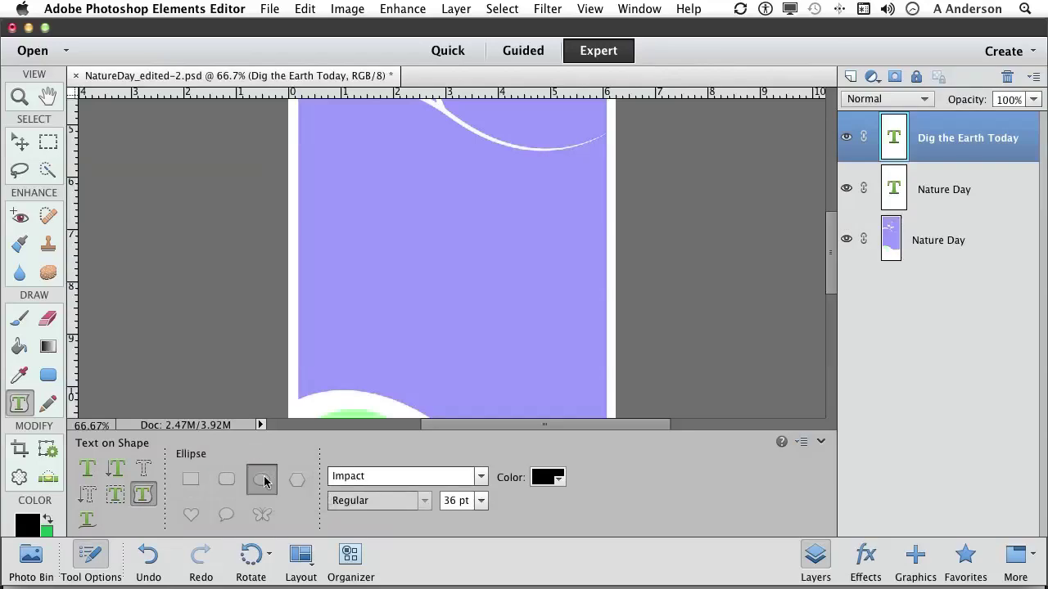
drag(464, 221, 584, 396)
- Type 'Working in the dirt is fun for you' around the circle and commit it
click(488, 329)
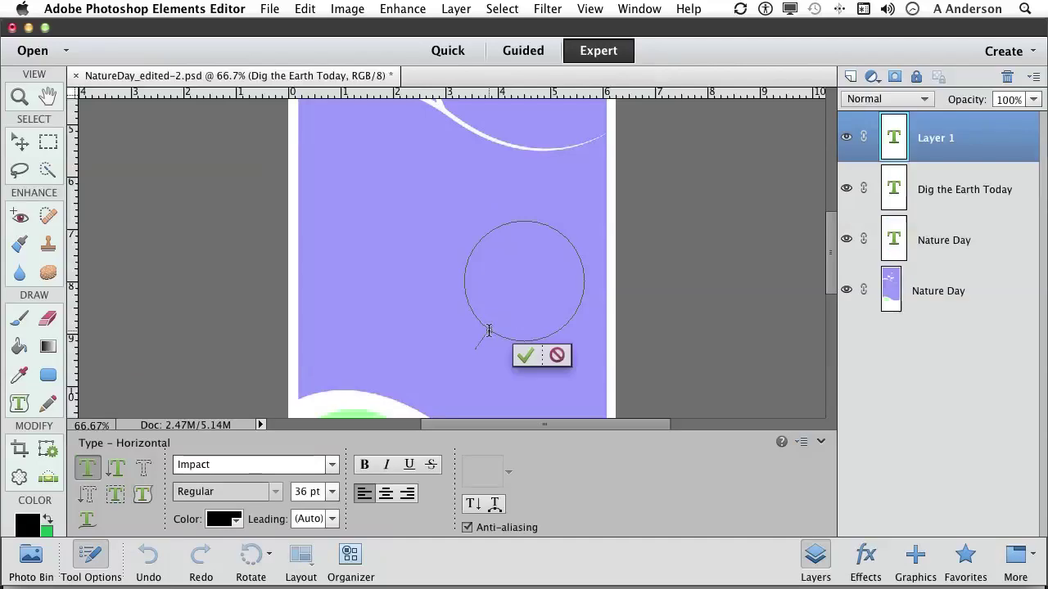
text(Working)
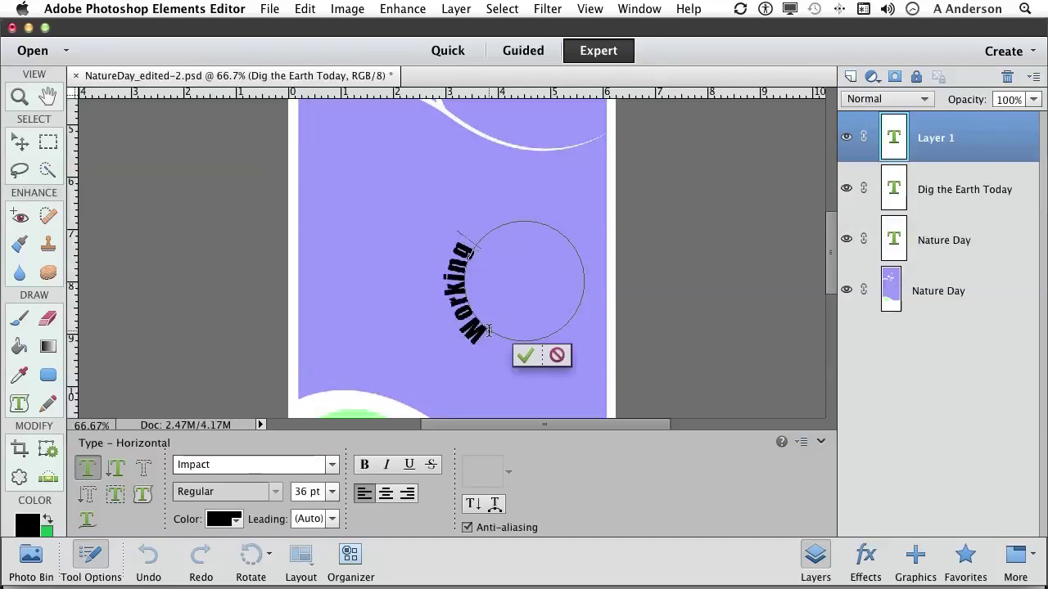
text( in the dirt is)
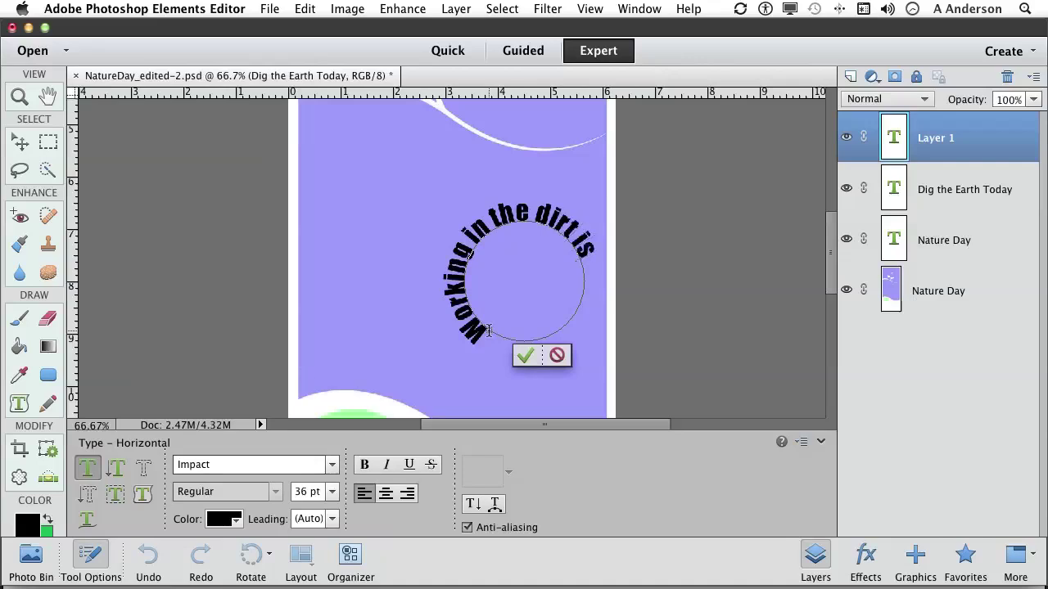
text( fun)
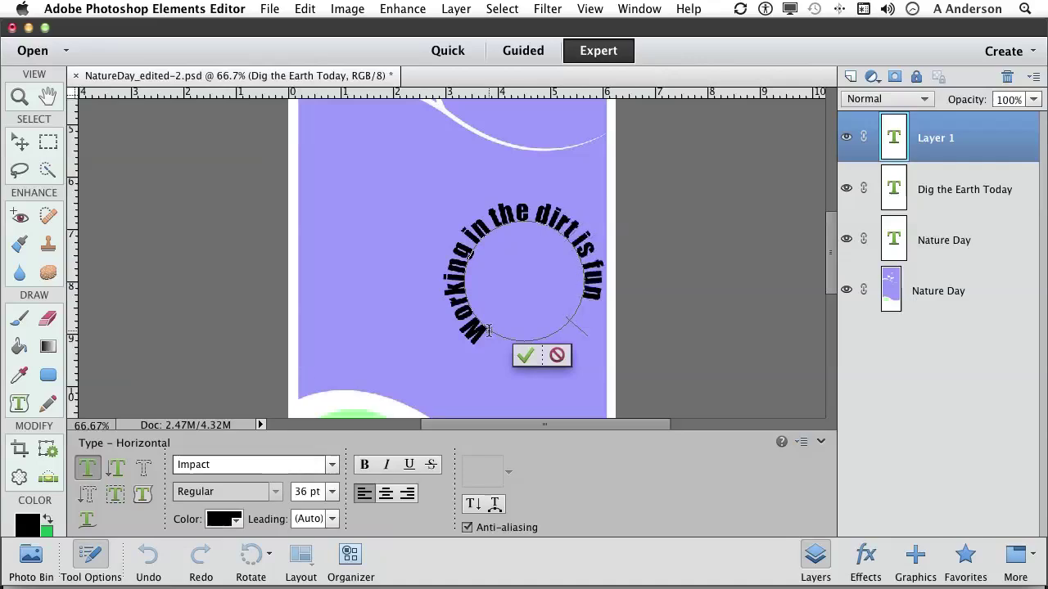
text( for you)
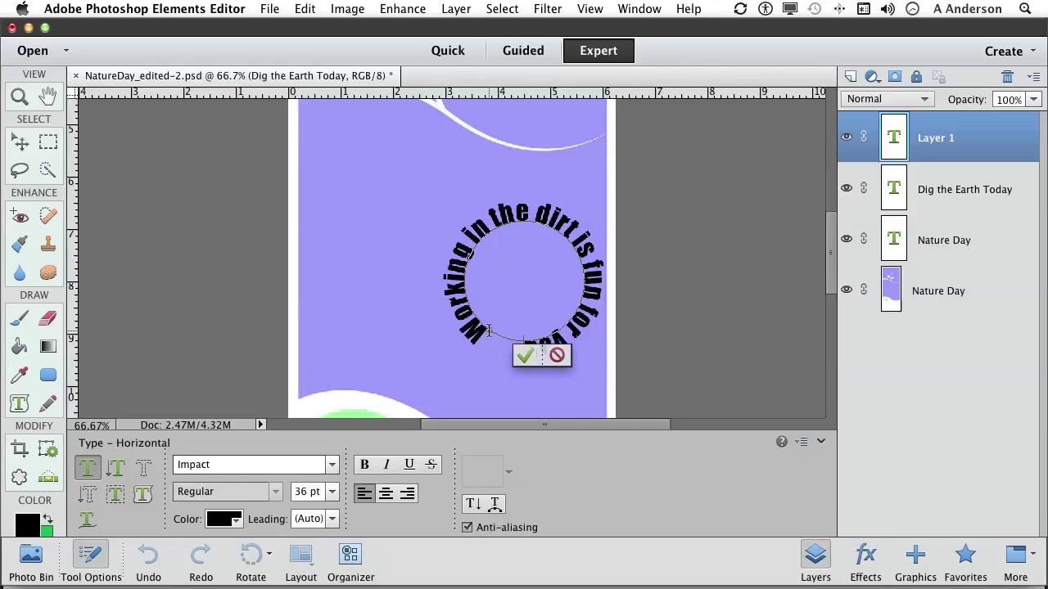
key(super+a)
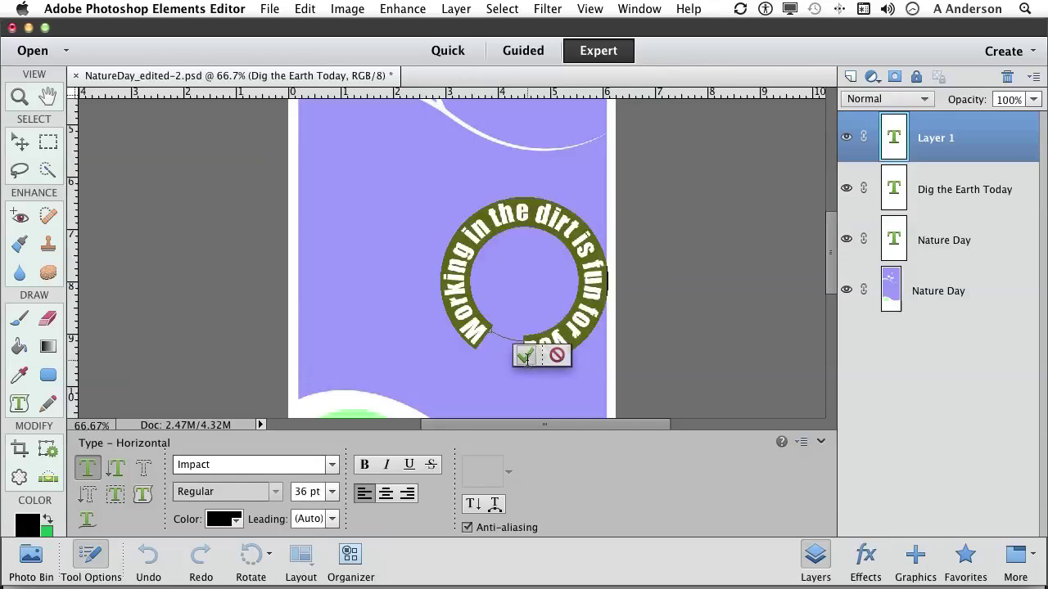
click(524, 356)
- Reopen the circular text with the Horizontal Type tool and commit the edit again
key(v)
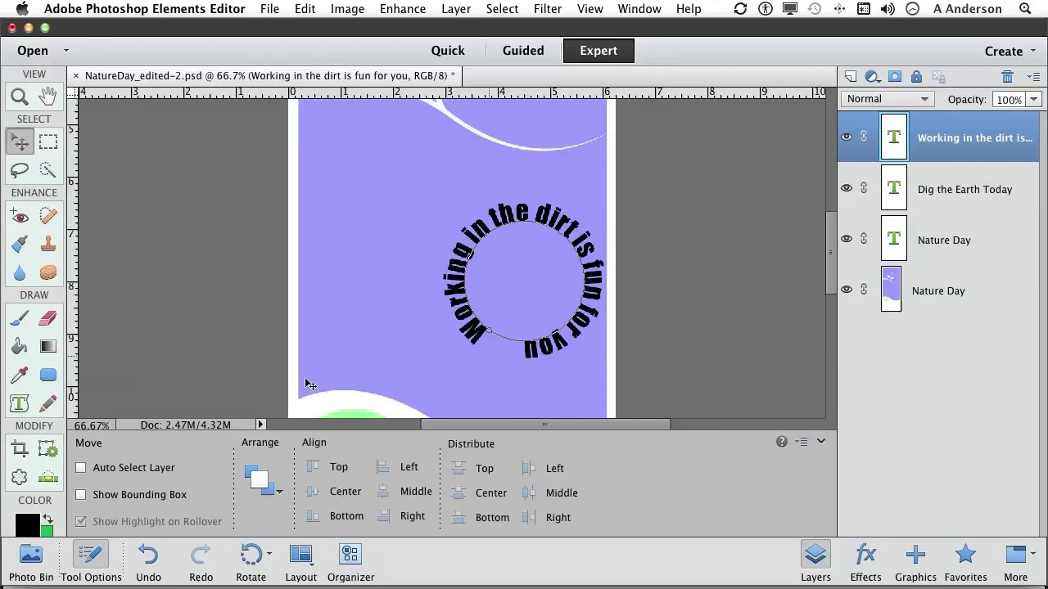
click(19, 405)
click(90, 472)
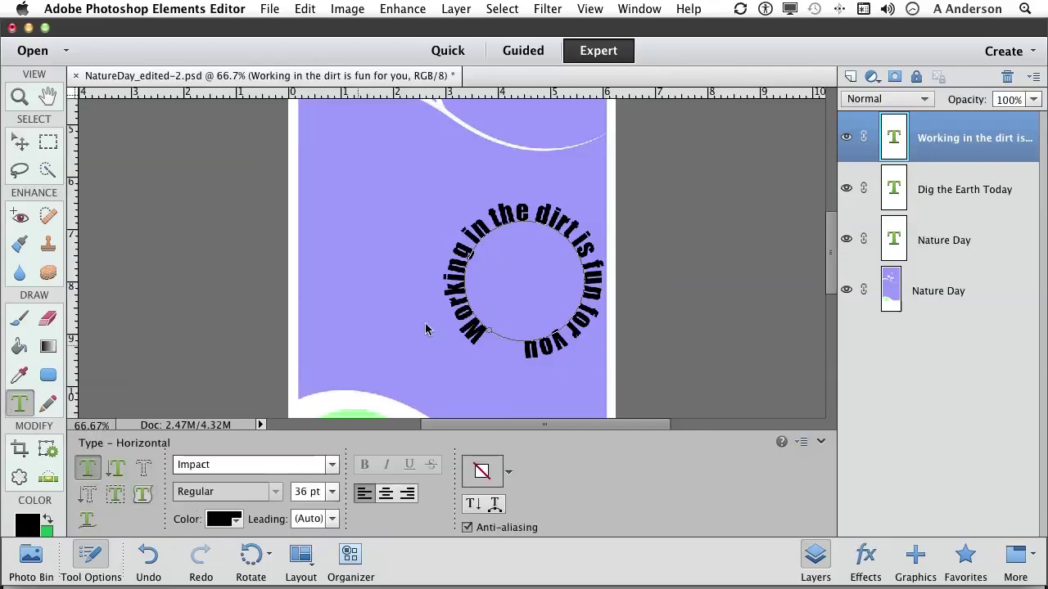
double_click(473, 327)
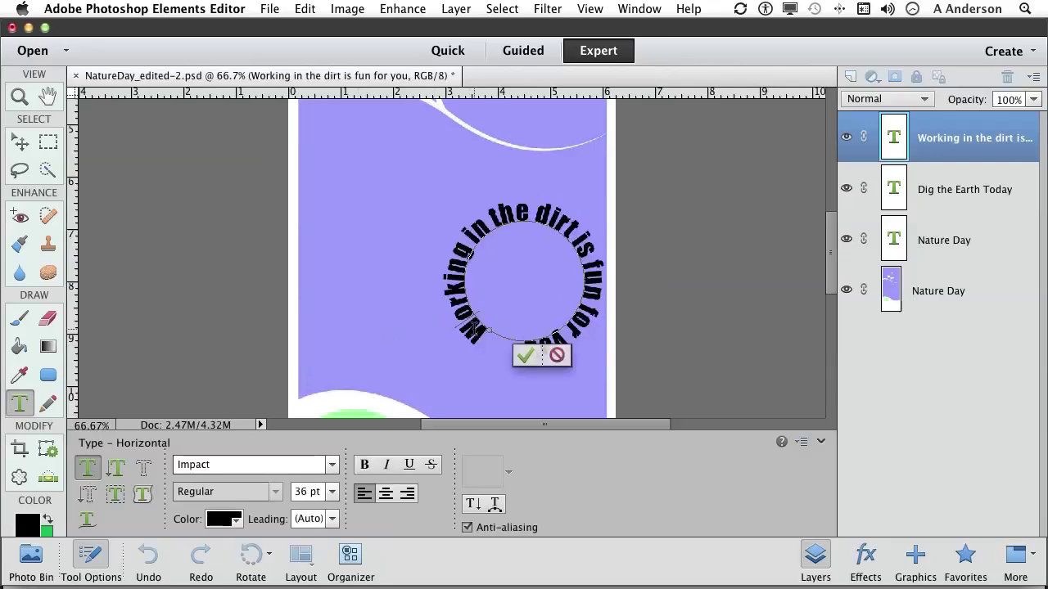
click(473, 330)
click(527, 359)
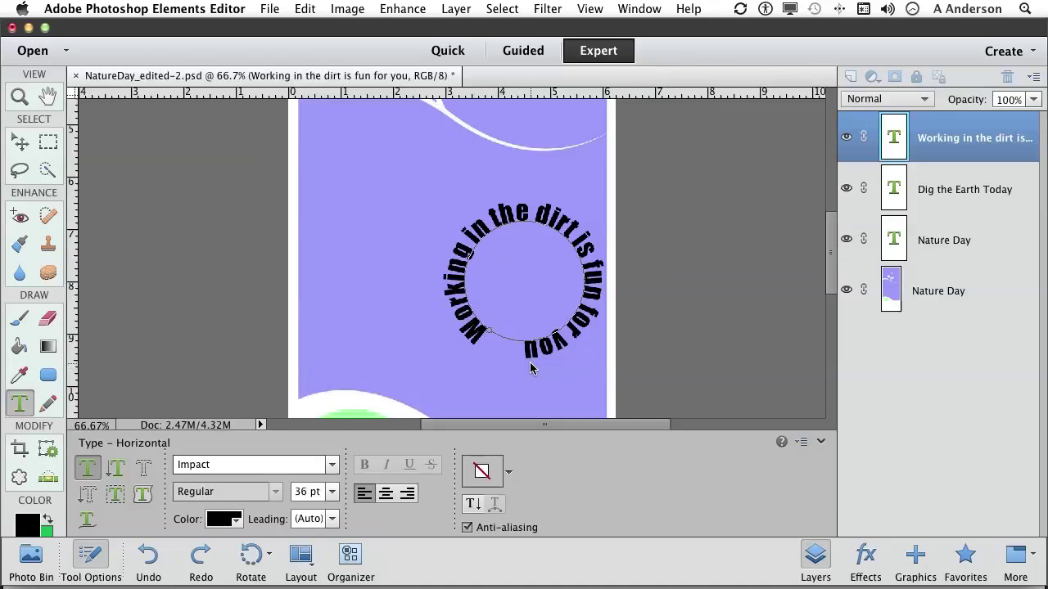
- Rotate the circular text about -9.5 degrees and move it up and left
key(v)
click(347, 8)
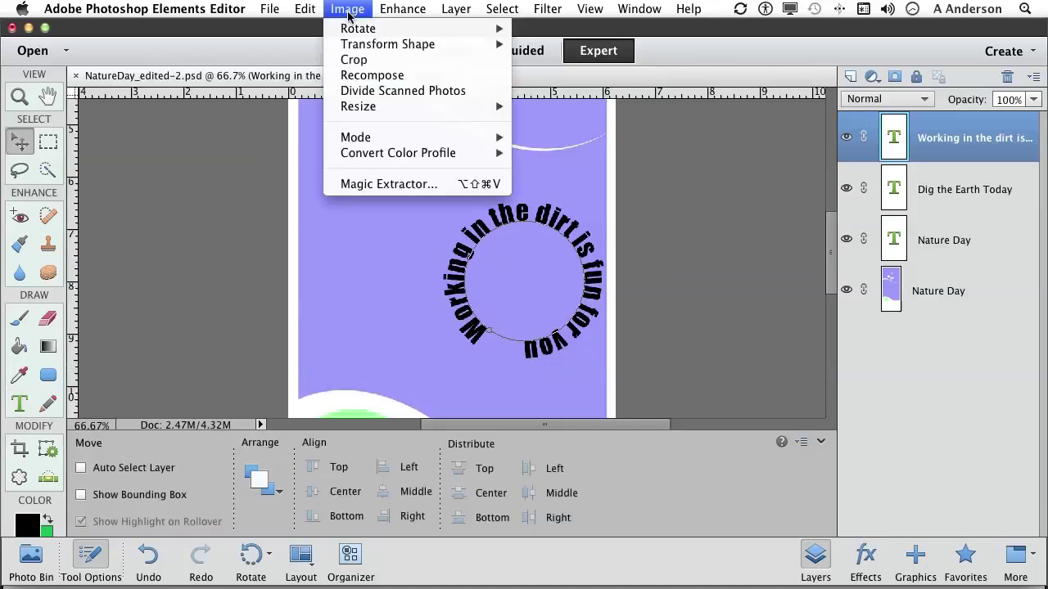
mouse_move(483, 45)
click(546, 46)
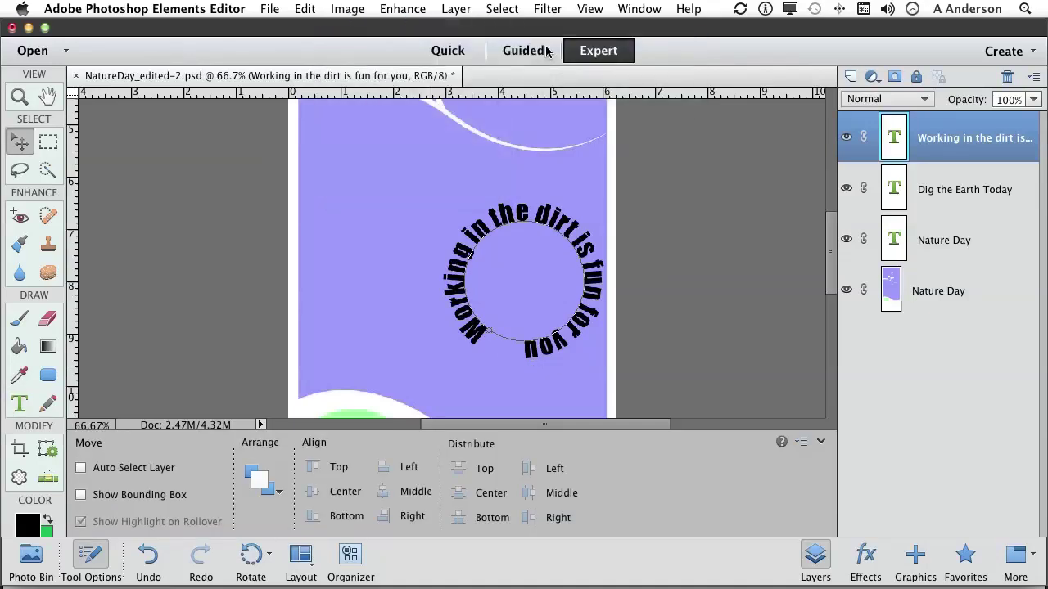
mouse_move(591, 366)
mouse_down()
mouse_move(594, 353)
mouse_move(606, 355)
mouse_up()
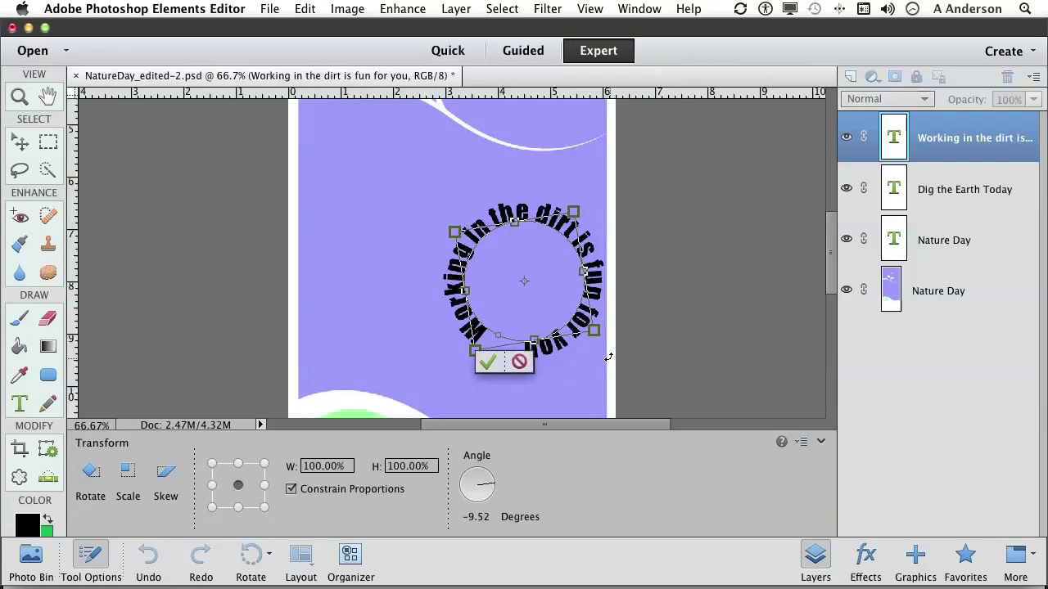
click(487, 362)
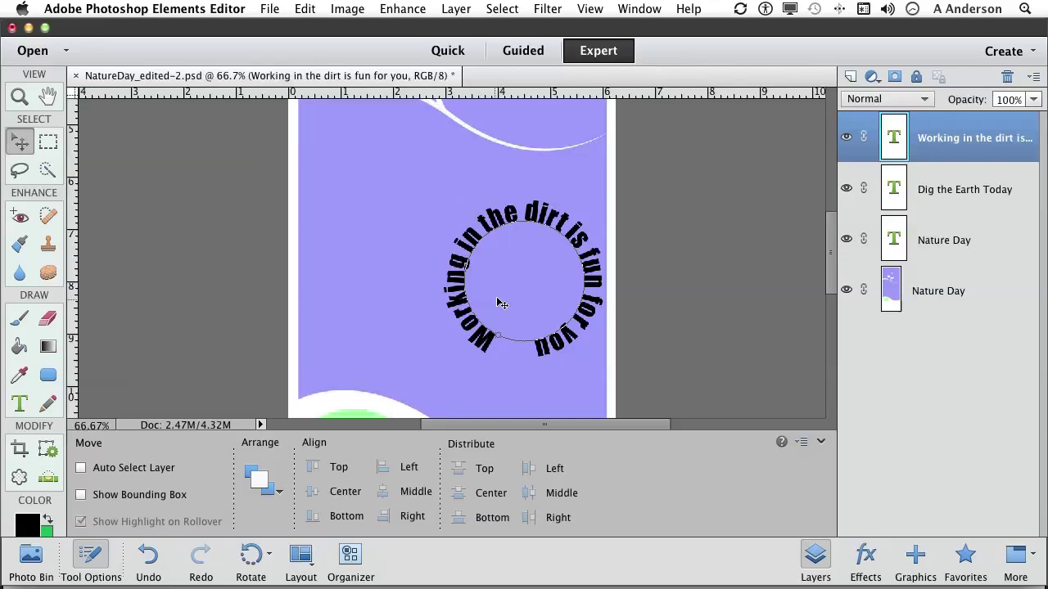
drag(501, 303, 430, 267)
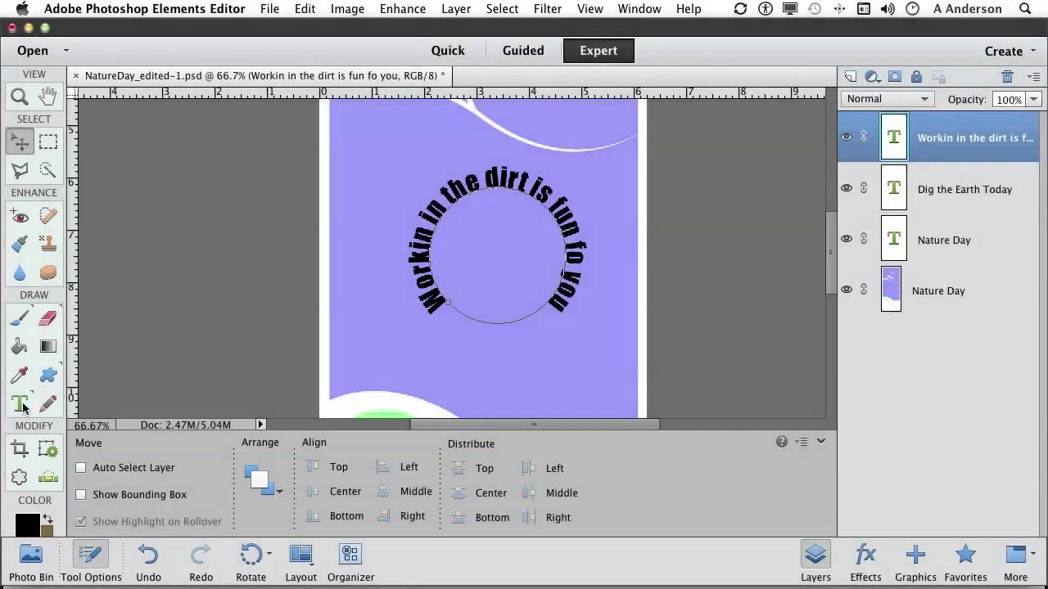
- Select the Text on Path tool and bring the white swoosh and leaf into view
click(22, 404)
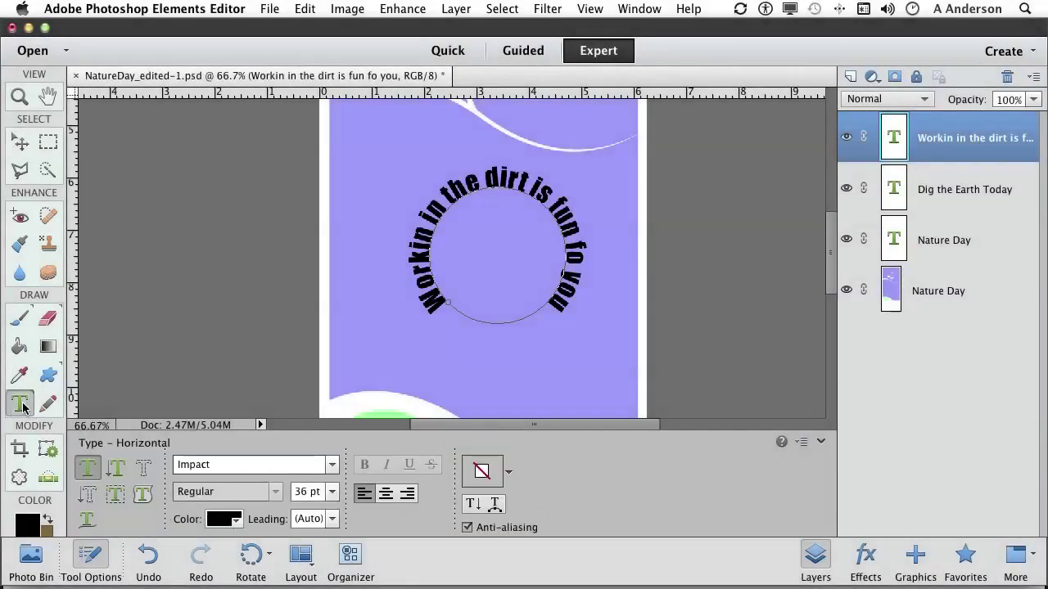
click(88, 520)
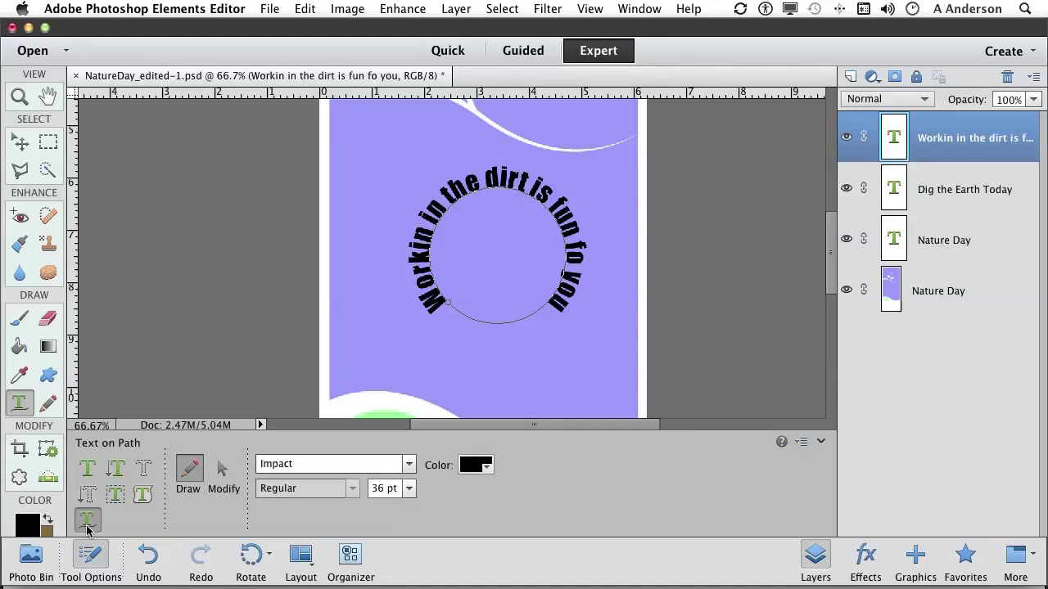
scroll(388, 273, down, 3)
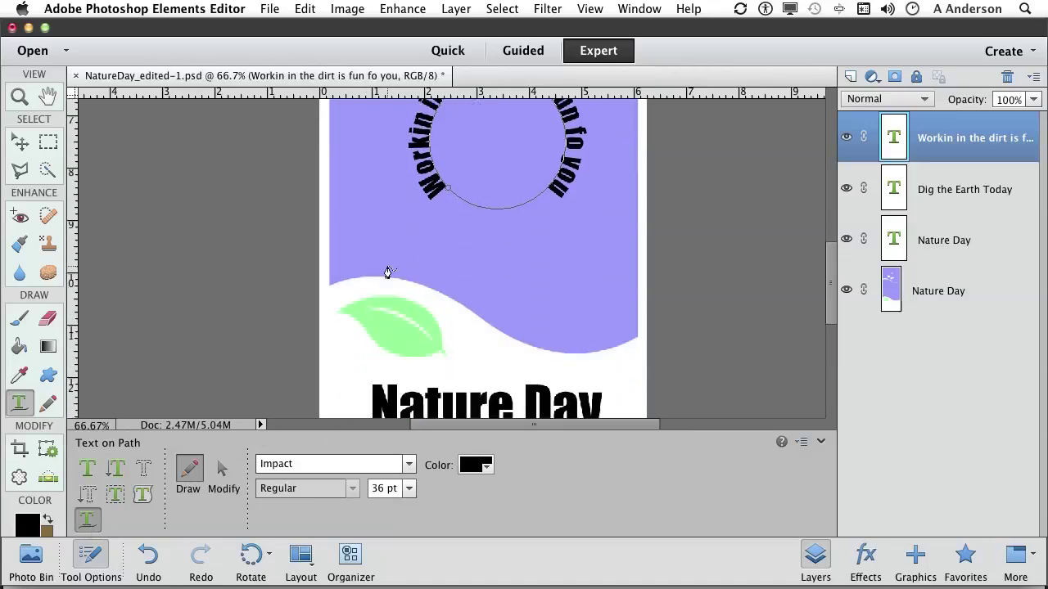
- Draw a freehand path along the top of the white swoosh and adjust its end anchors
mouse_move(345, 258)
mouse_down()
mouse_move(421, 263)
mouse_move(550, 321)
mouse_move(618, 310)
mouse_up()
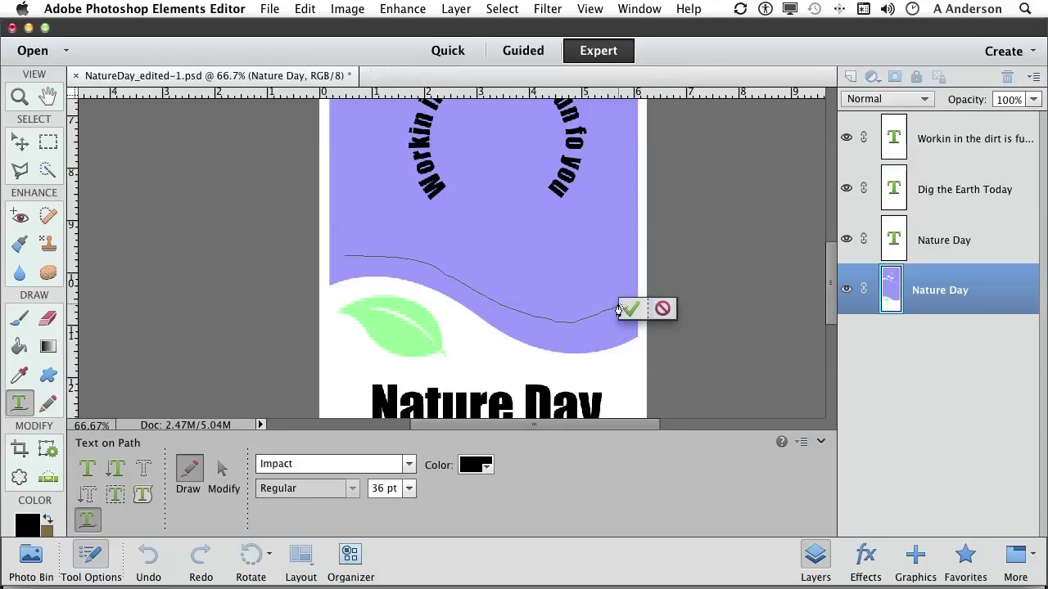
click(629, 308)
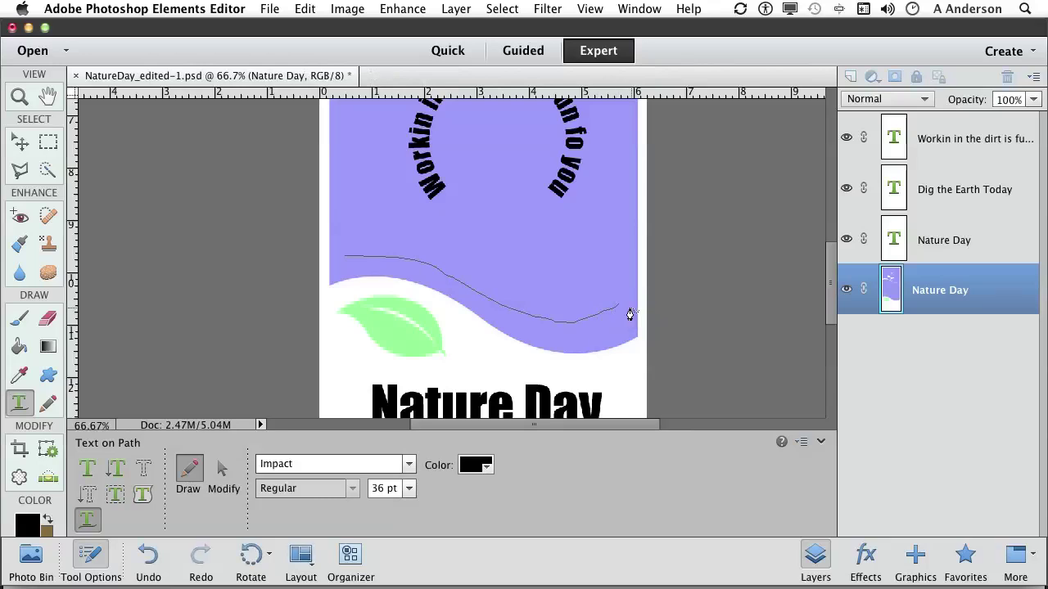
click(222, 473)
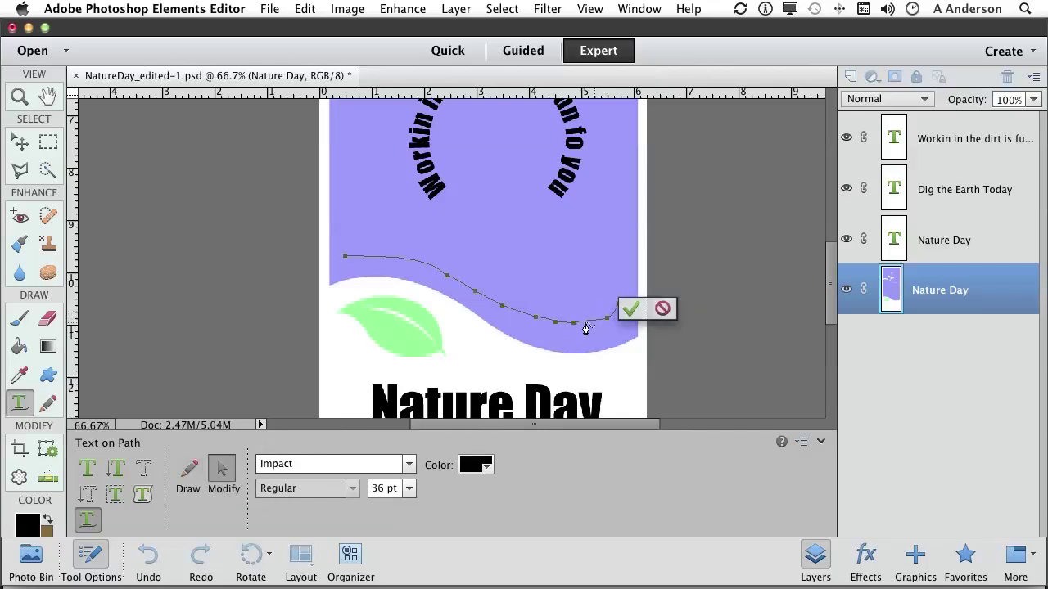
drag(575, 325, 575, 331)
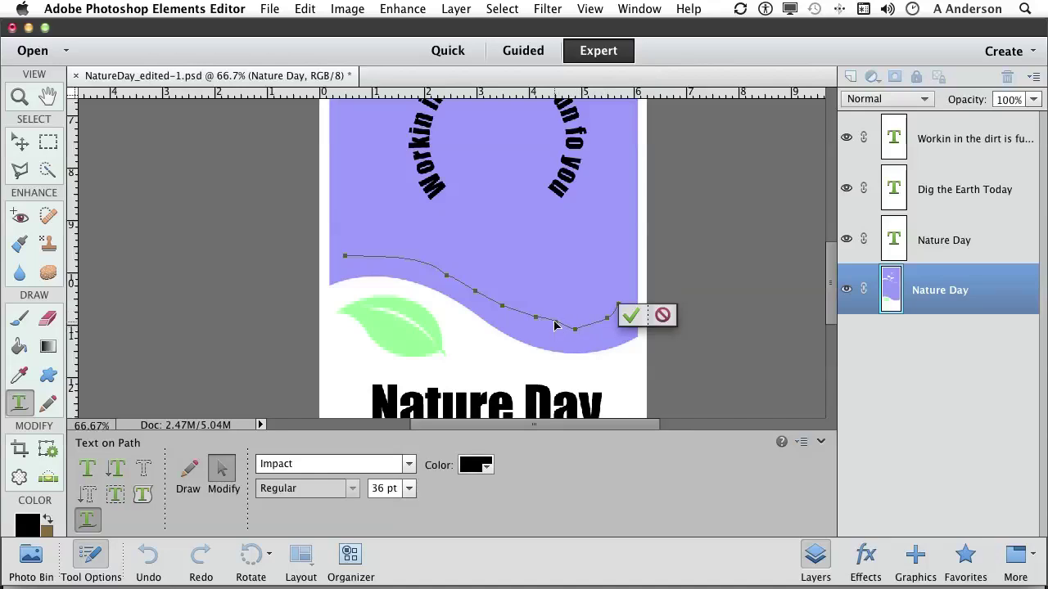
drag(555, 325, 525, 322)
click(630, 315)
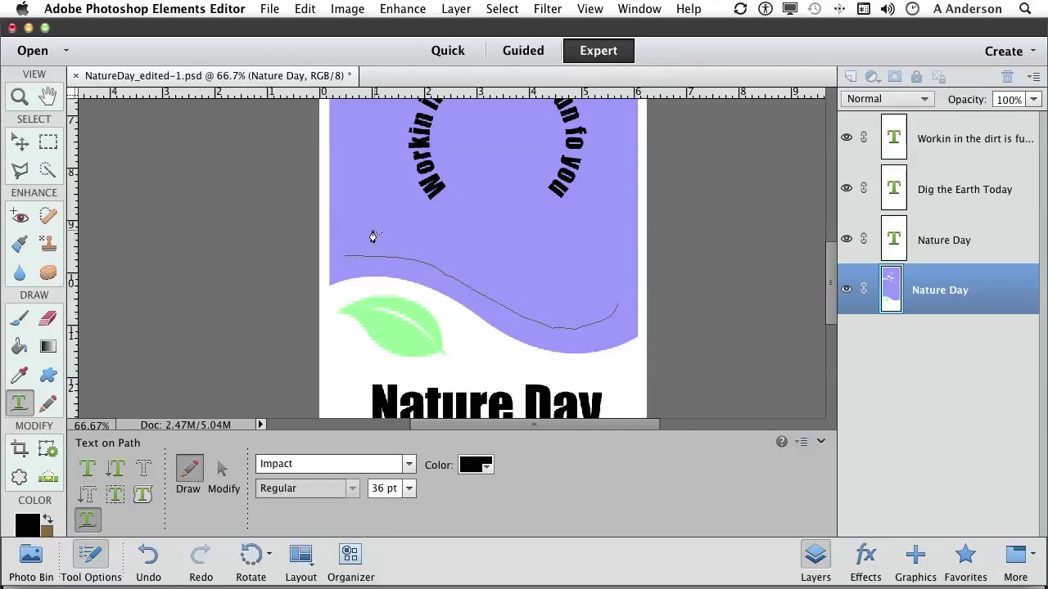
- Type 'Let's all have a putter' along the swoosh path and set it in Gill Sans
click(357, 254)
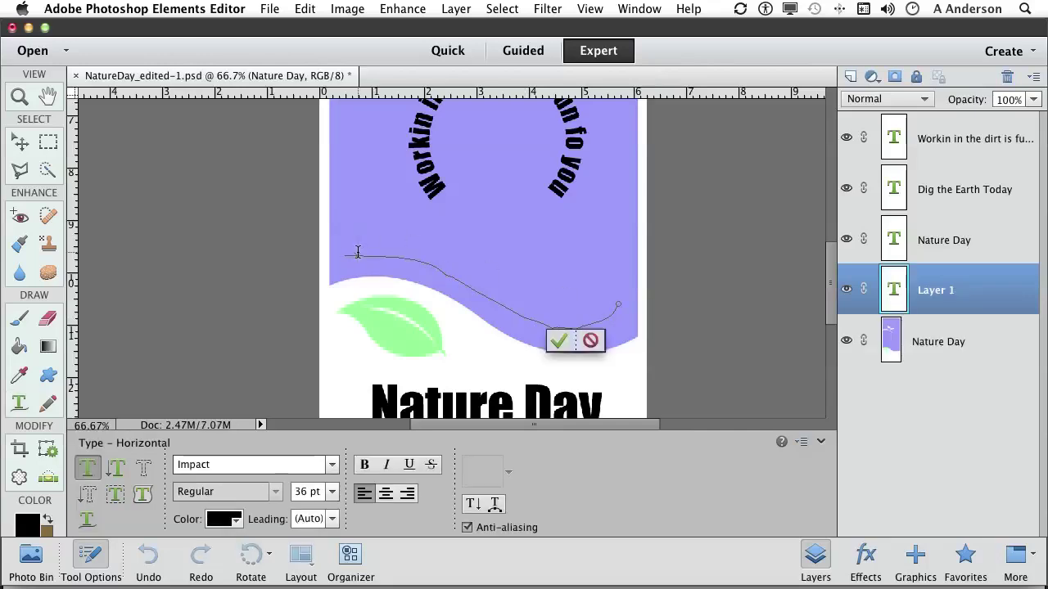
text(Let's)
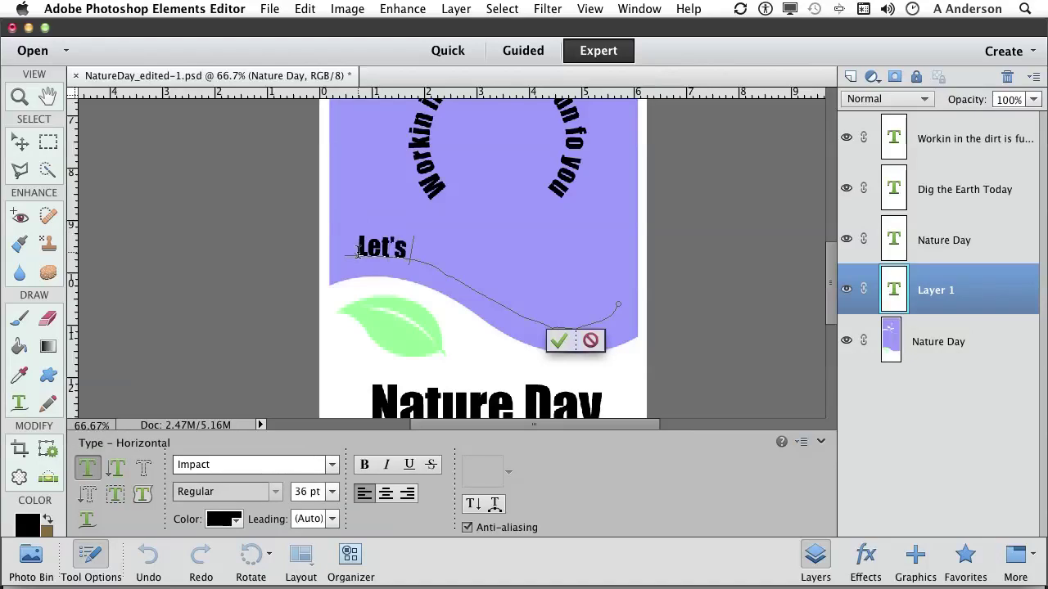
text( all have a putte)
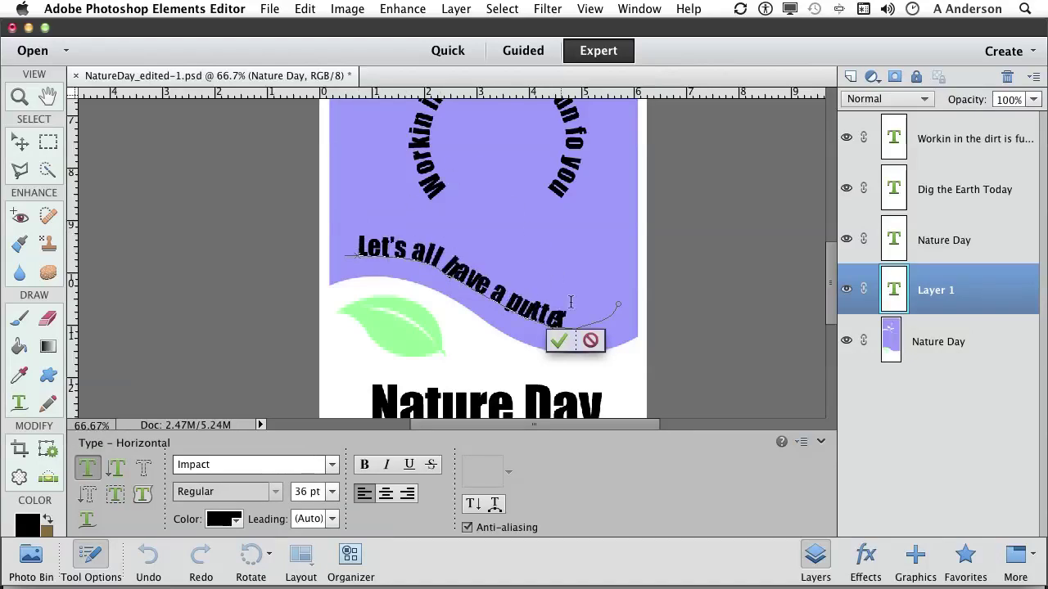
drag(571, 320, 330, 244)
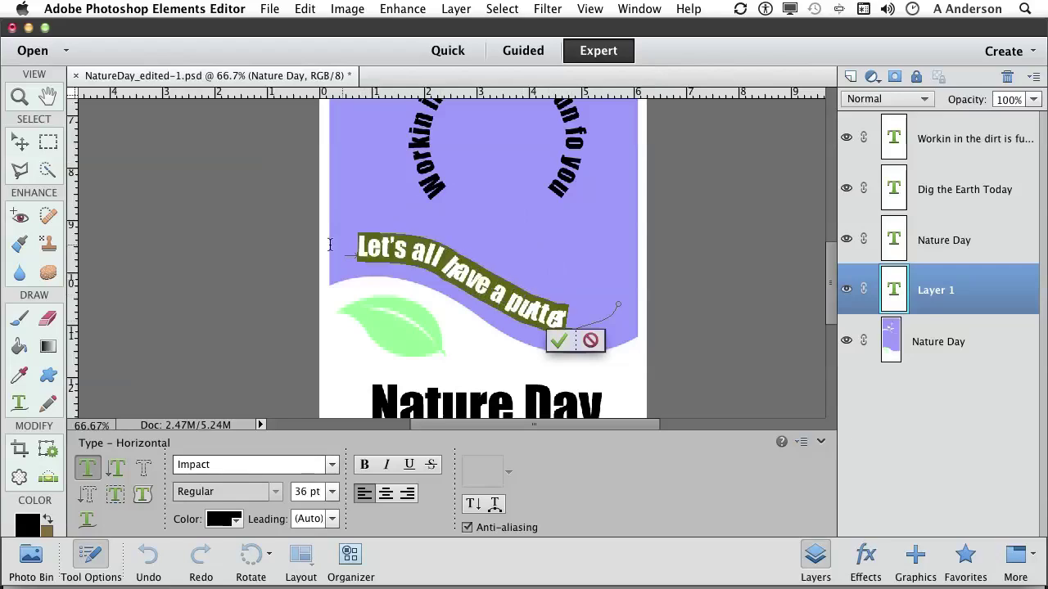
click(331, 464)
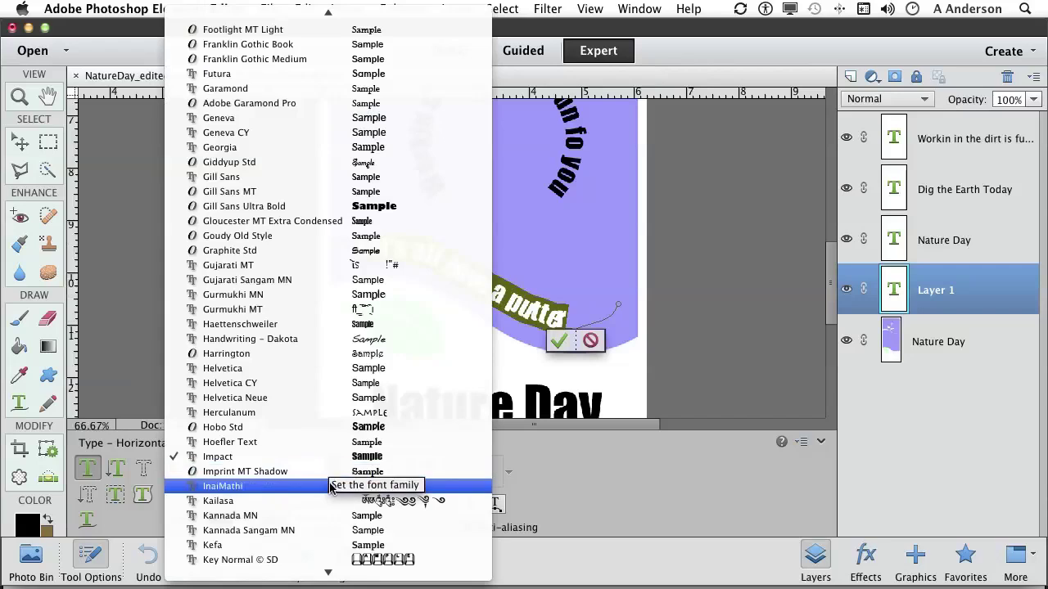
click(314, 177)
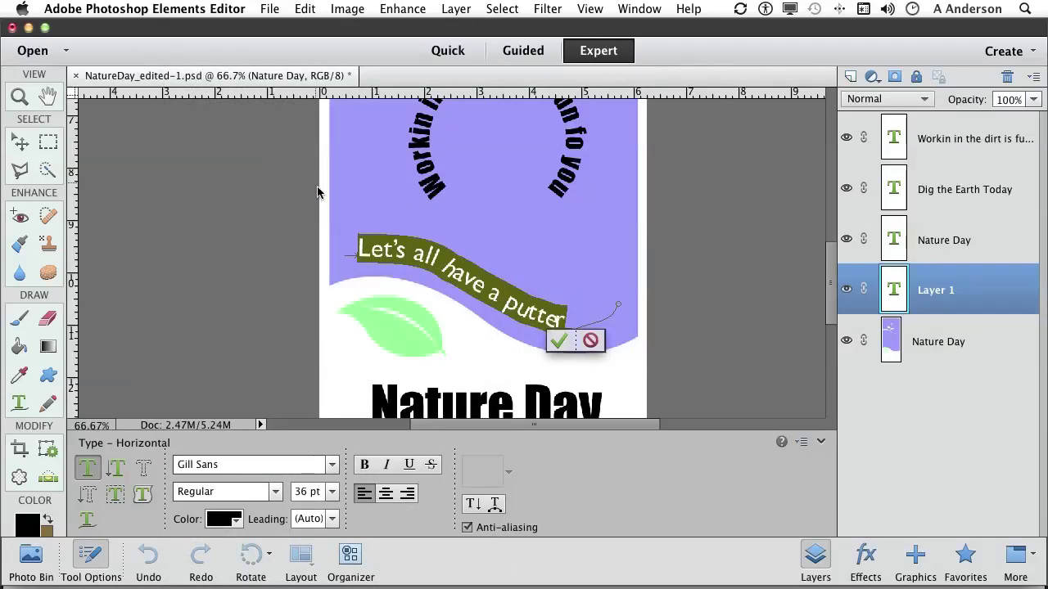
- Commit the path text, then delete the 'Let's all have a putter' layer
click(559, 340)
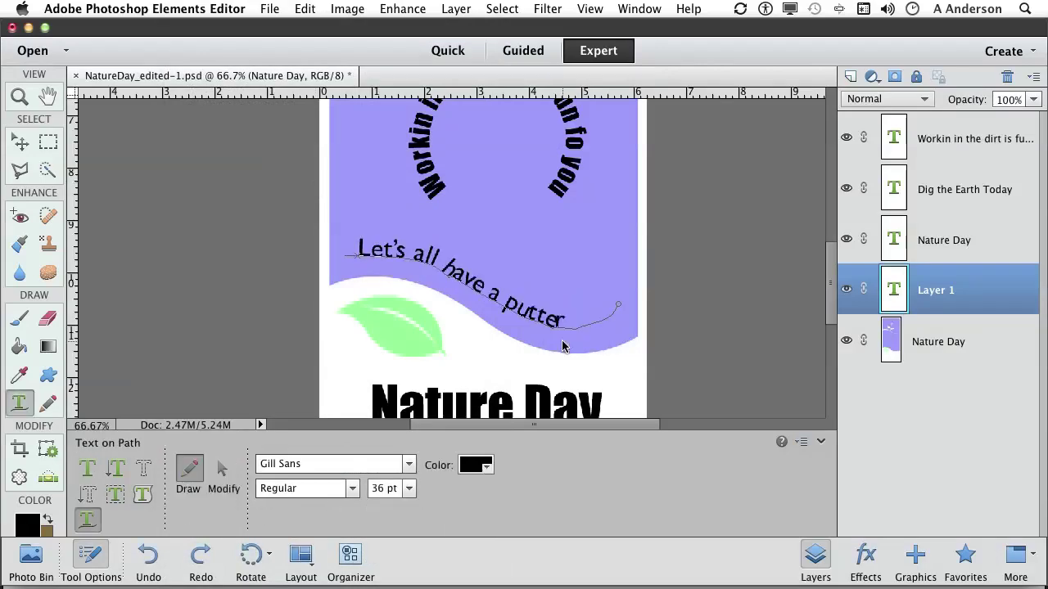
key(v)
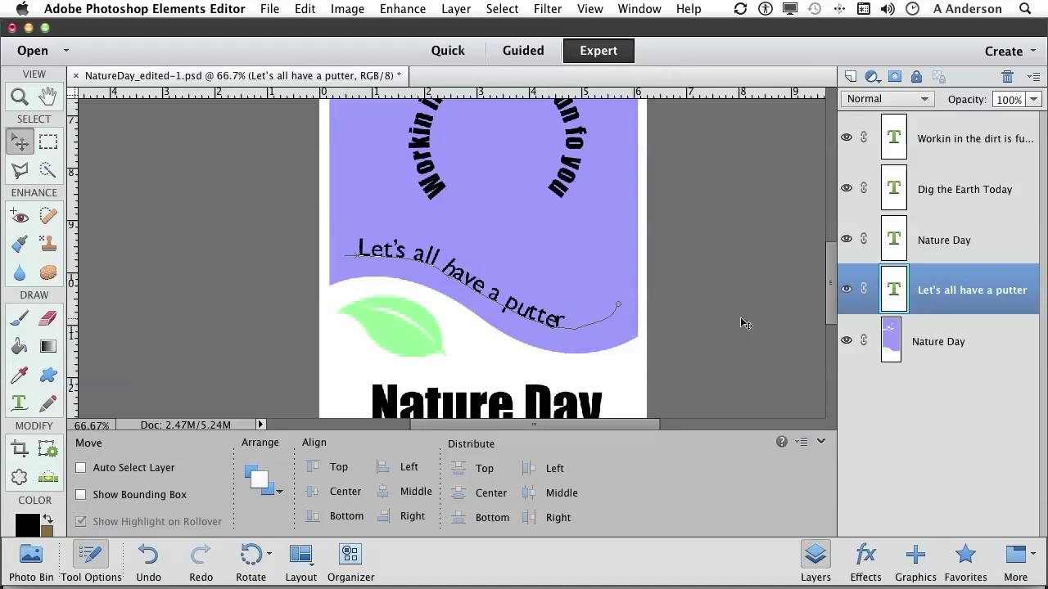
drag(895, 286, 1007, 78)
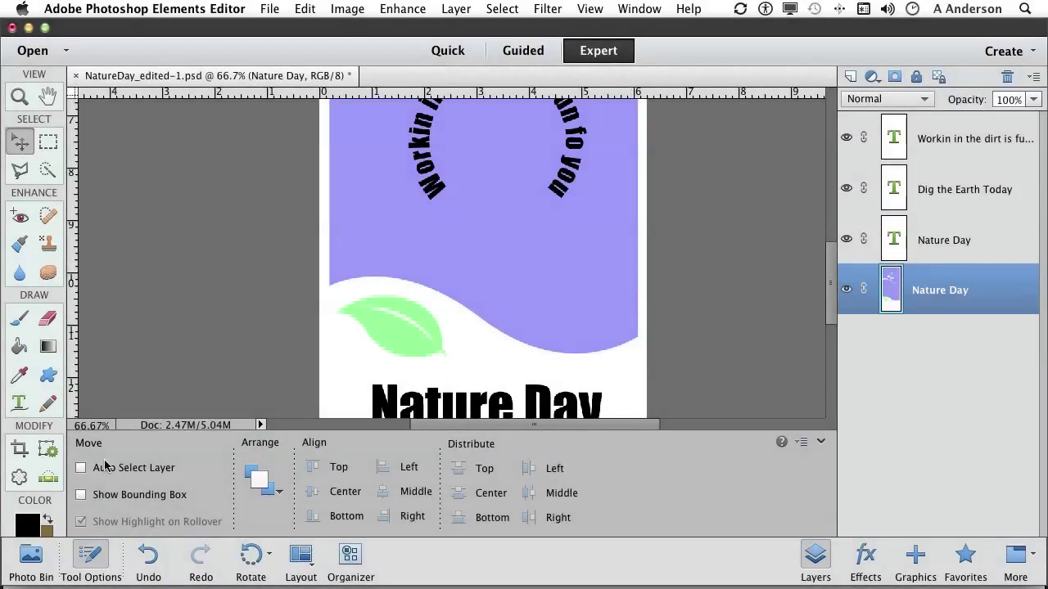
- Select the purple background with Text on Selection, try the Offset, and convert it to a path
click(20, 403)
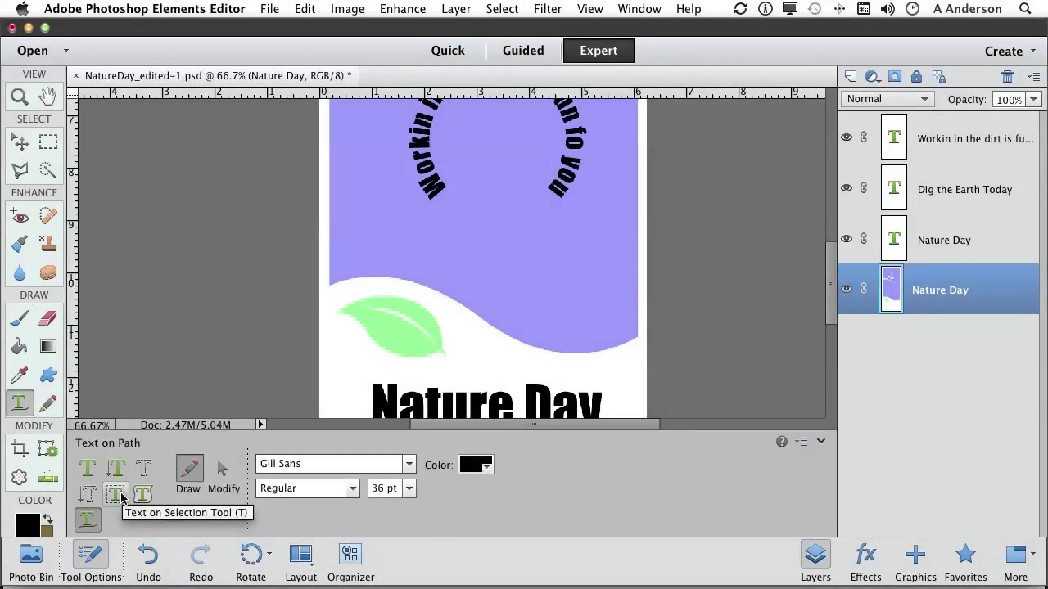
click(119, 495)
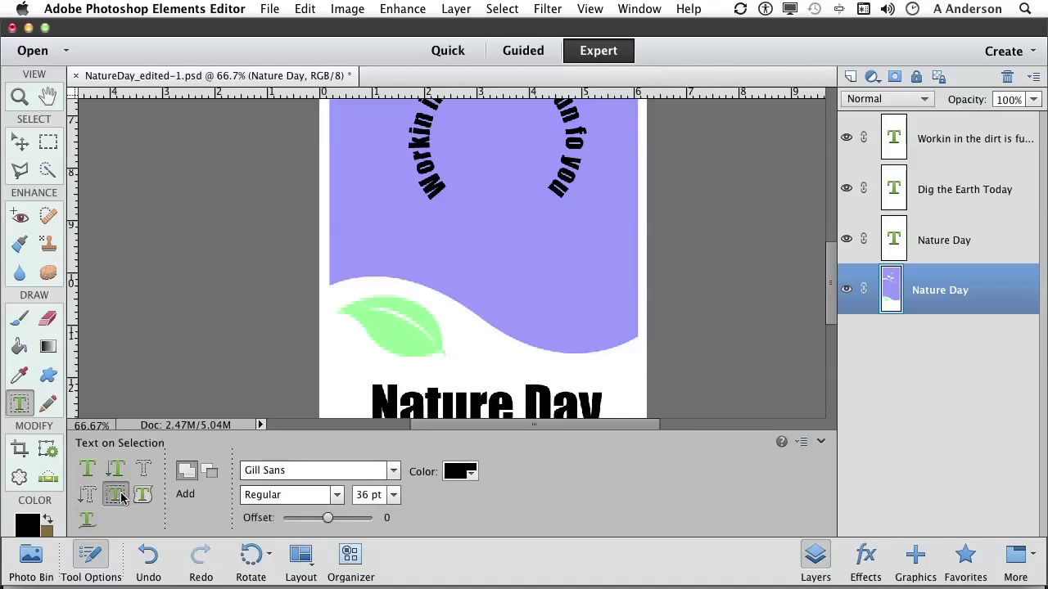
scroll(401, 306, up, 4)
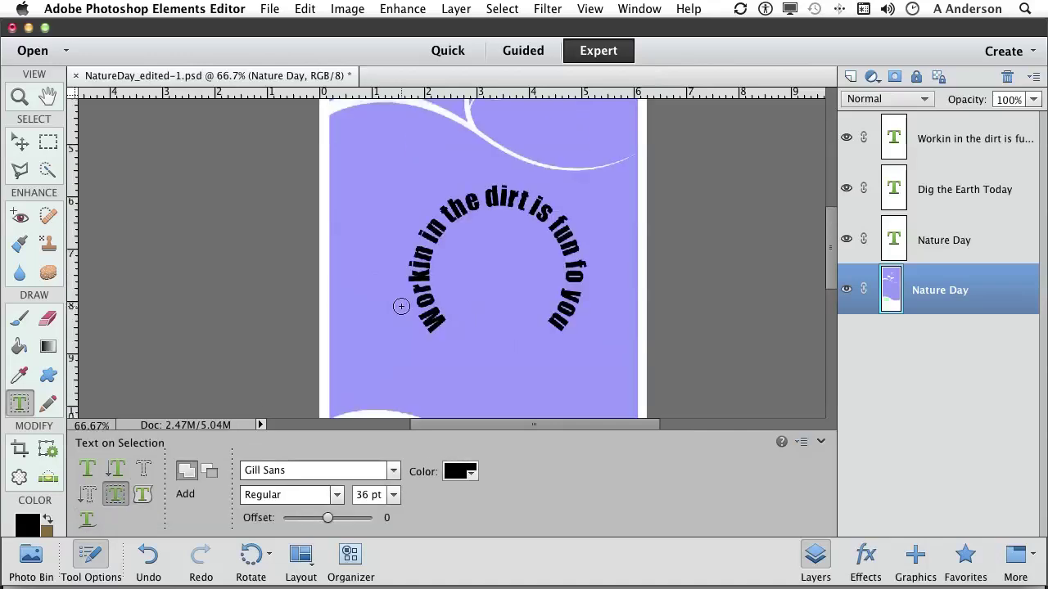
mouse_move(376, 341)
mouse_down()
mouse_move(499, 378)
mouse_move(558, 351)
mouse_up()
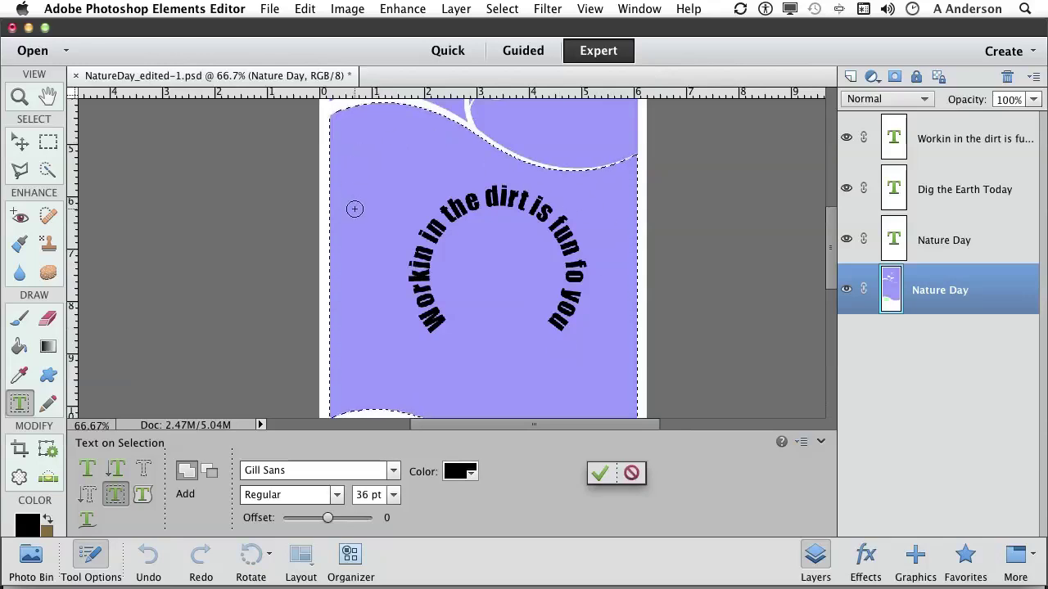
drag(328, 518, 291, 522)
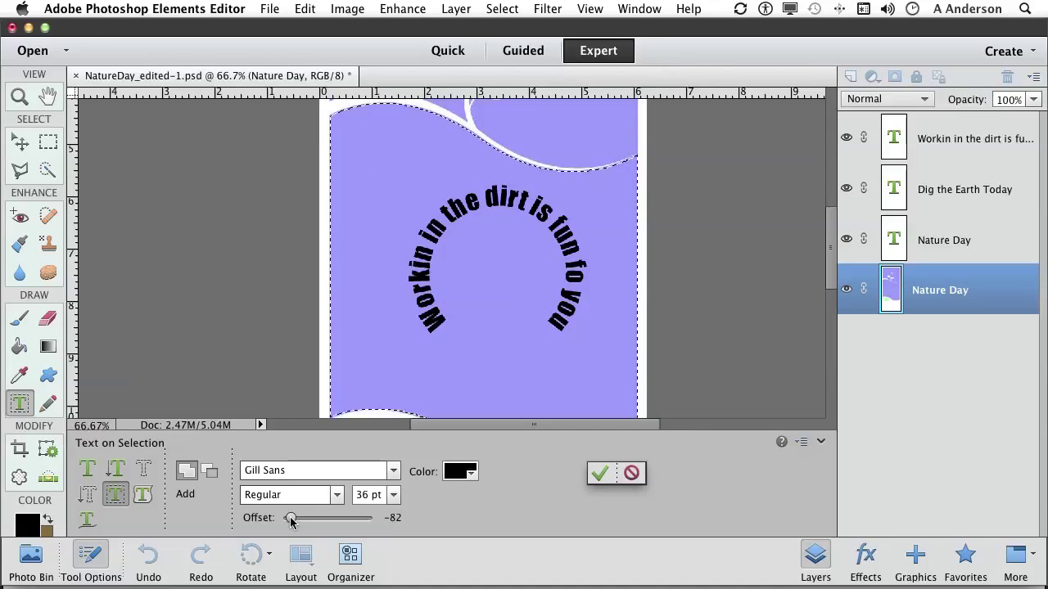
click(598, 473)
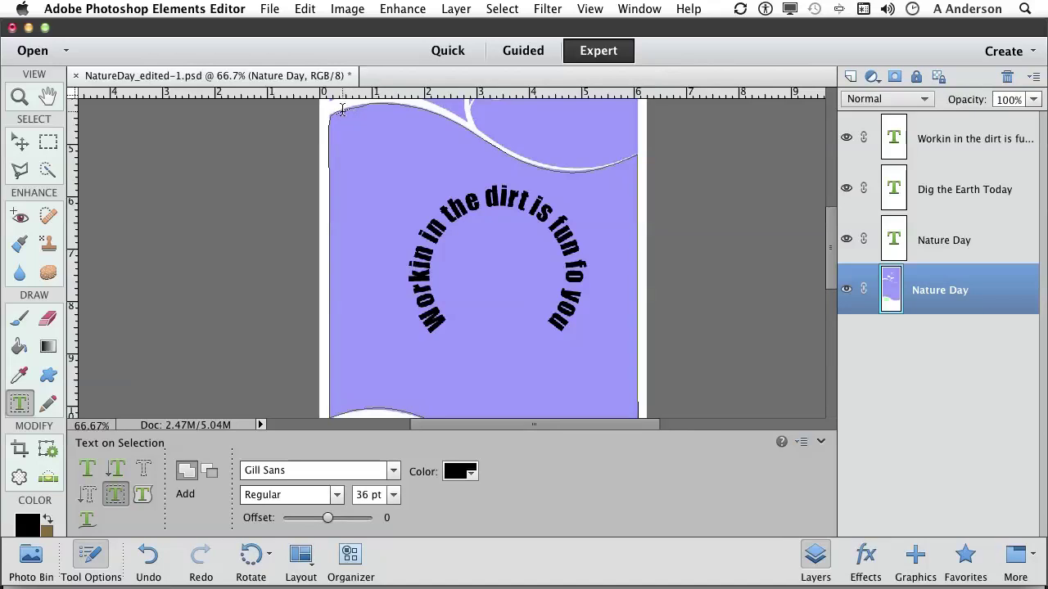
- Type 'Let's all have a putter in the garden' along the new swoosh path
click(342, 110)
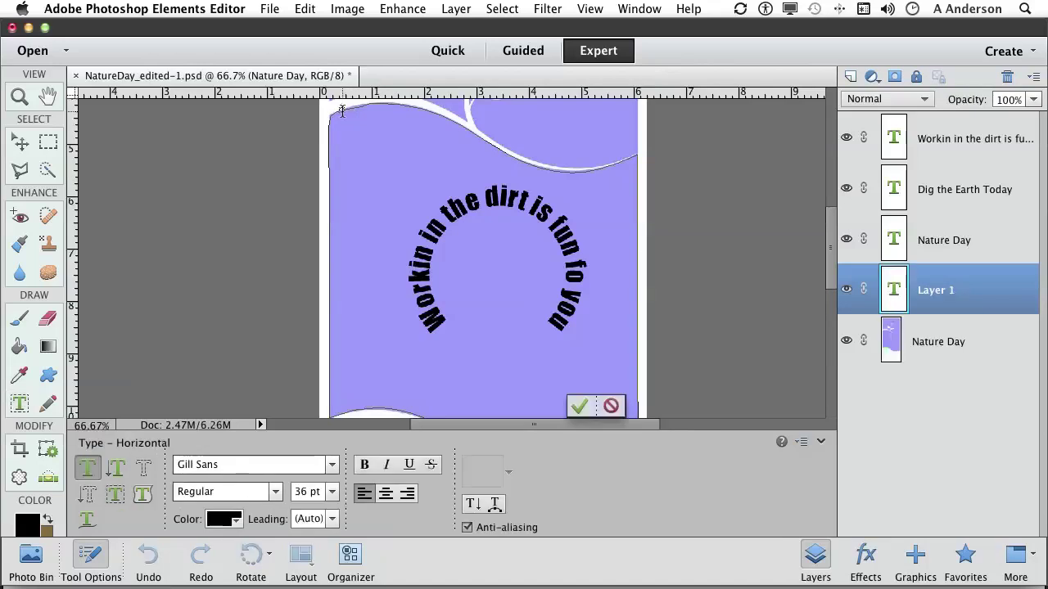
scroll(342, 110, up, 3)
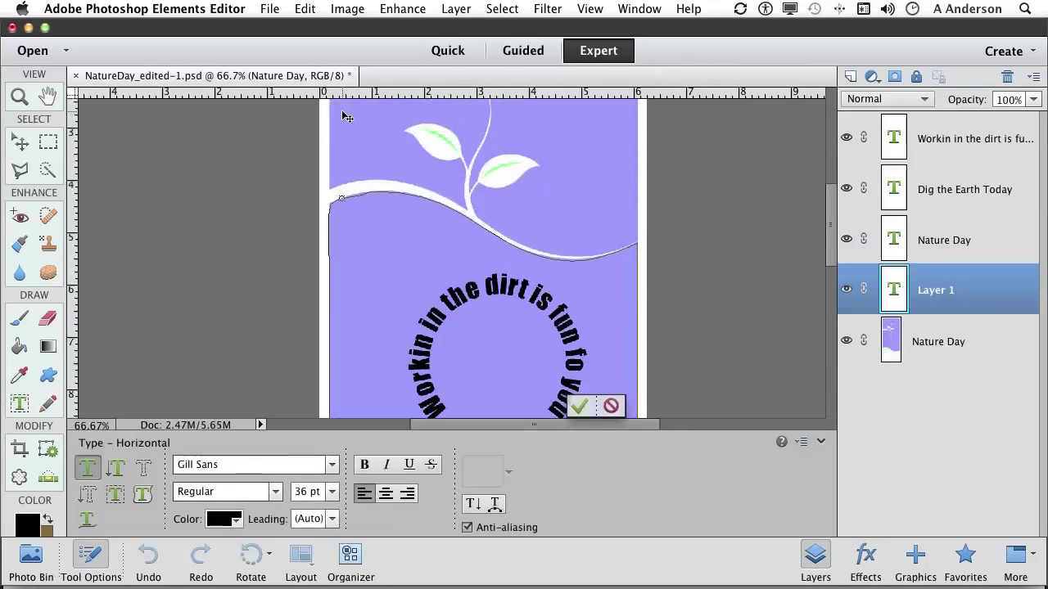
text(Let's all)
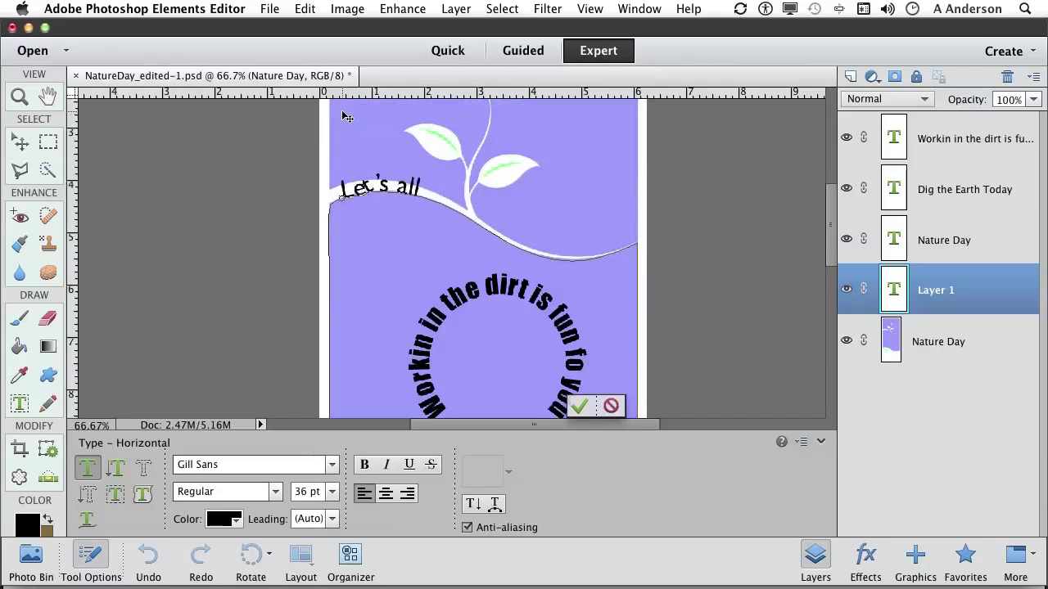
text( have a putter in the garden)
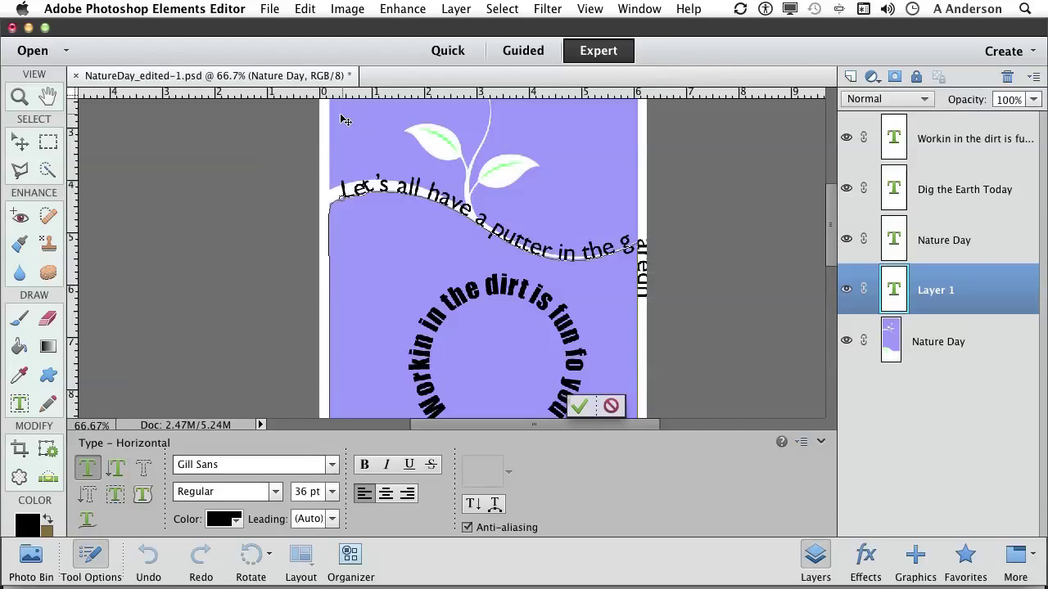
- Resize the whole curved line to 30 pt so it fits the swoosh
triple_click(352, 190)
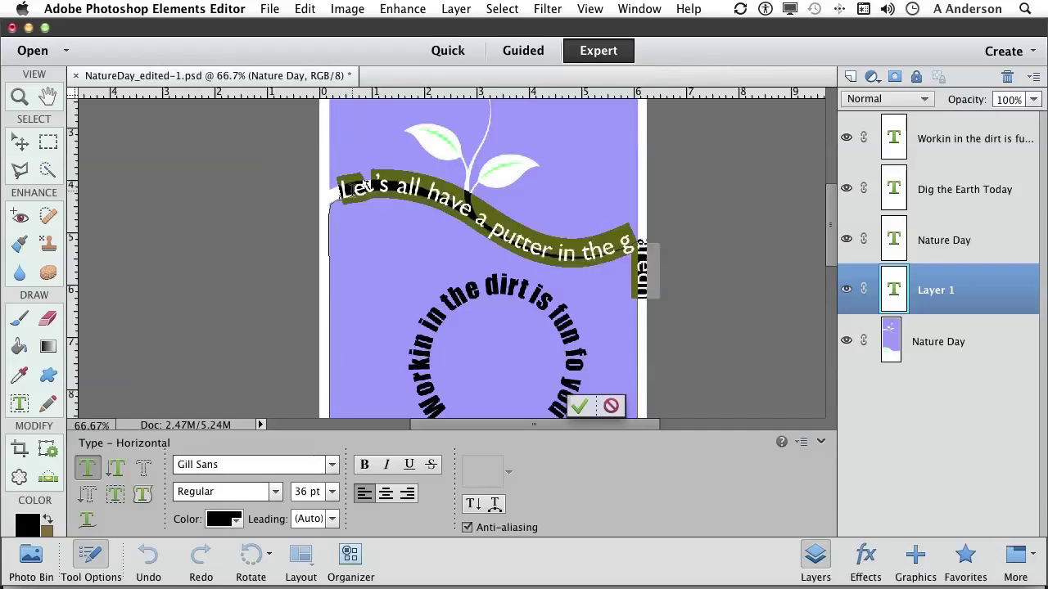
click(332, 492)
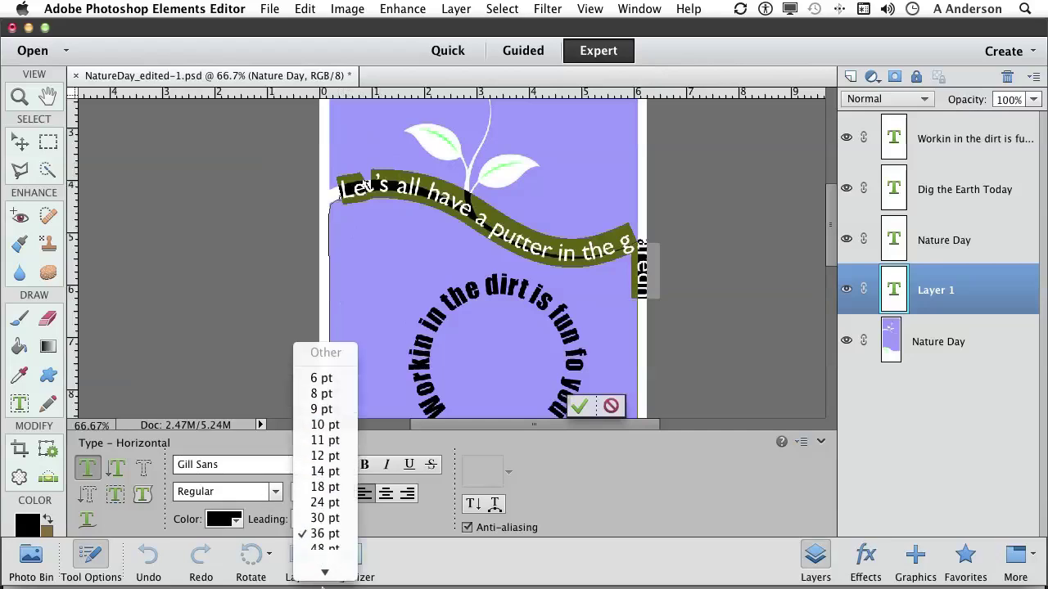
click(325, 507)
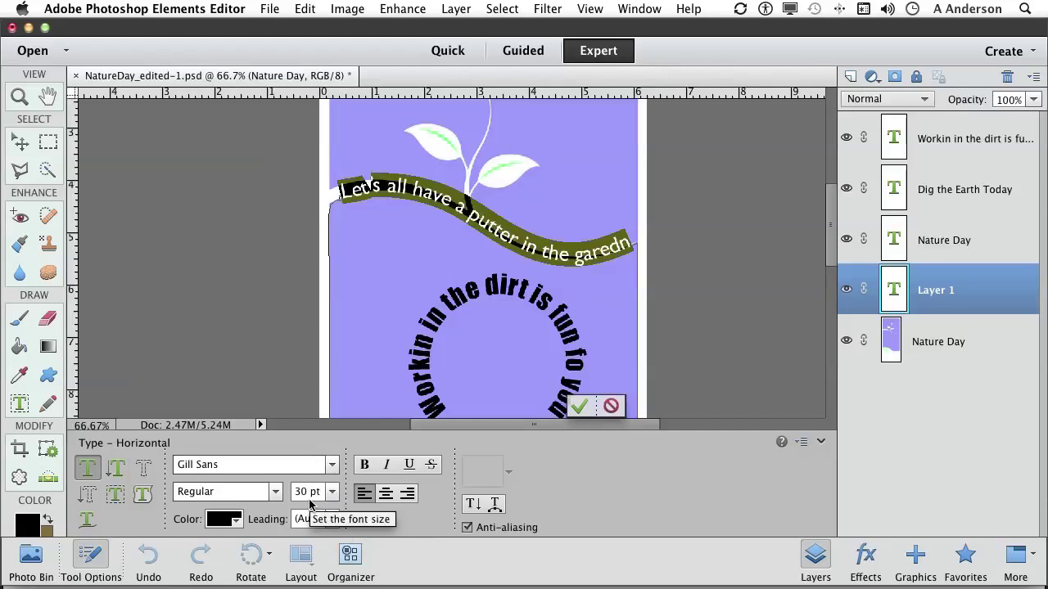
click(583, 408)
key(v)
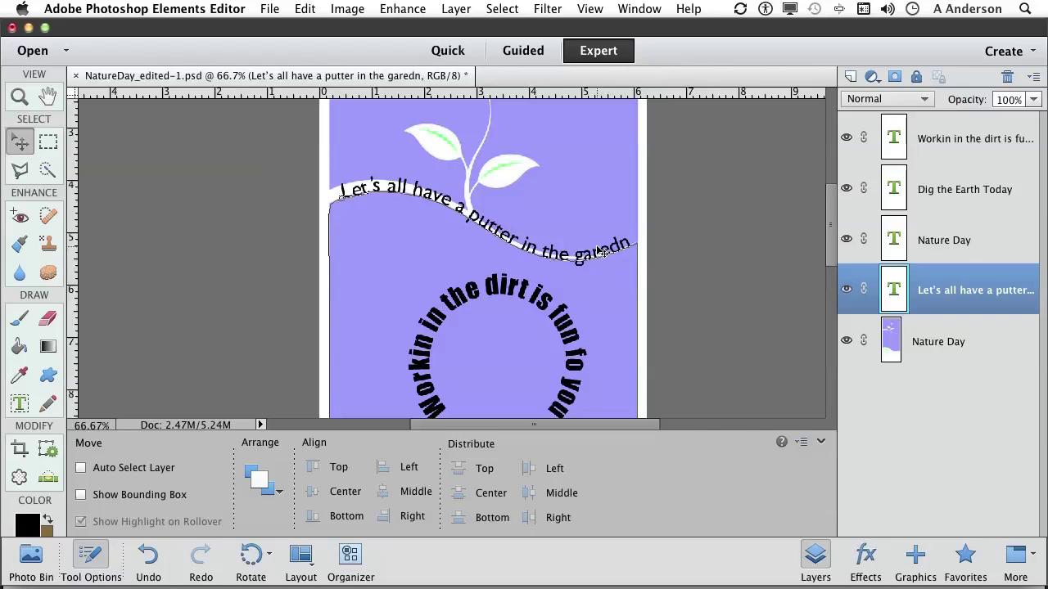
- Correct 'garedn' to 'garden' and nudge the curved text down beneath the swoosh
click(18, 405)
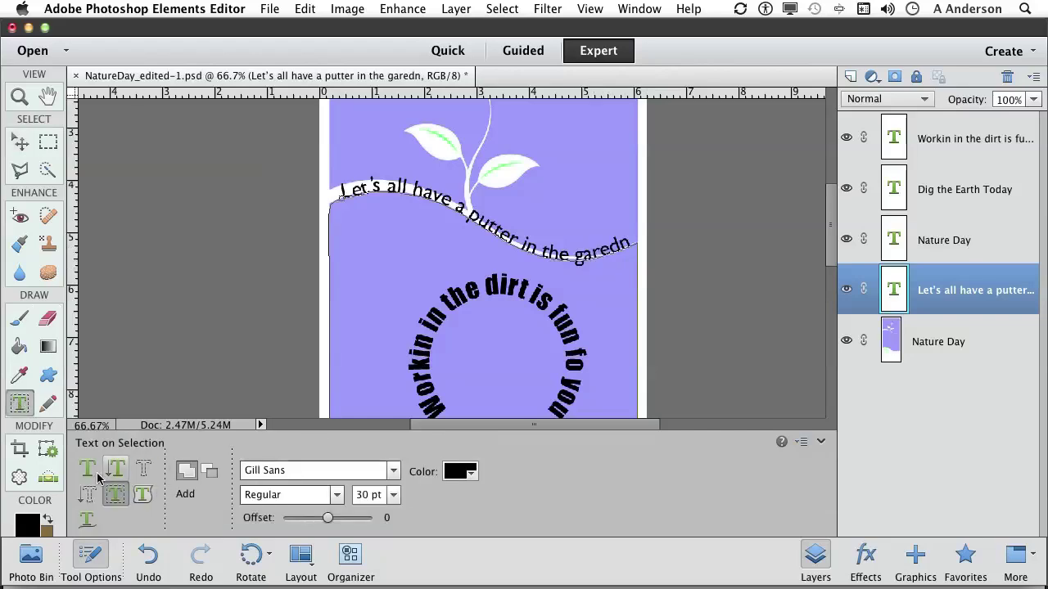
click(88, 469)
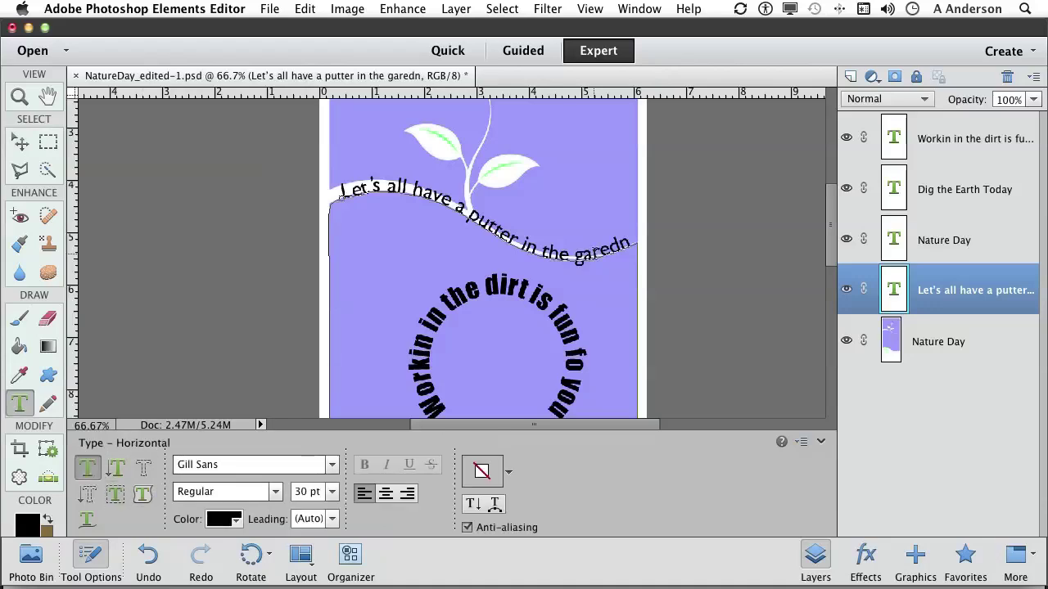
drag(592, 252, 631, 244)
key(BackSpace)
text(rden)
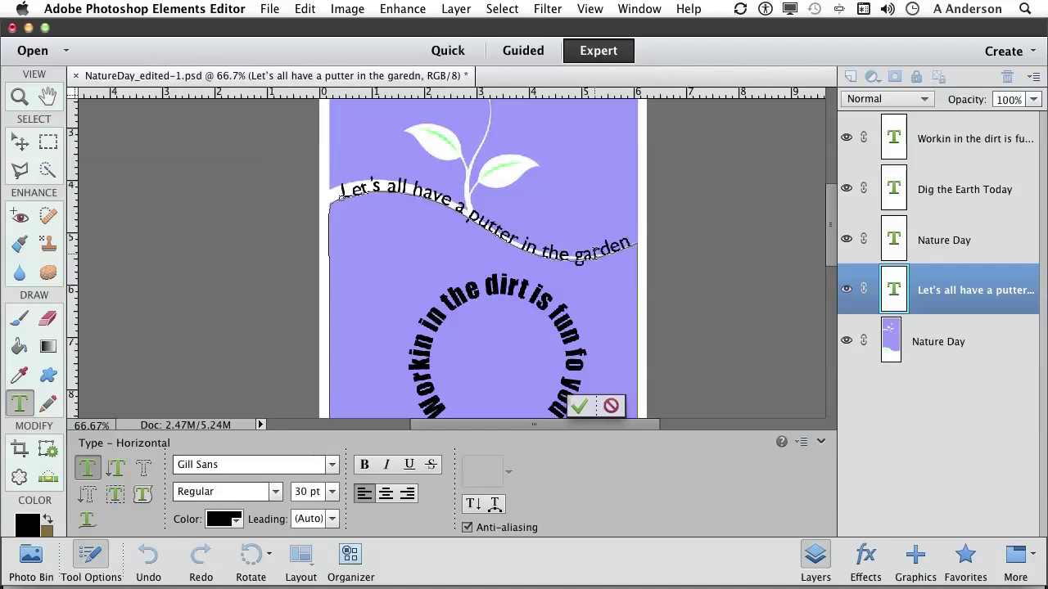
click(16, 144)
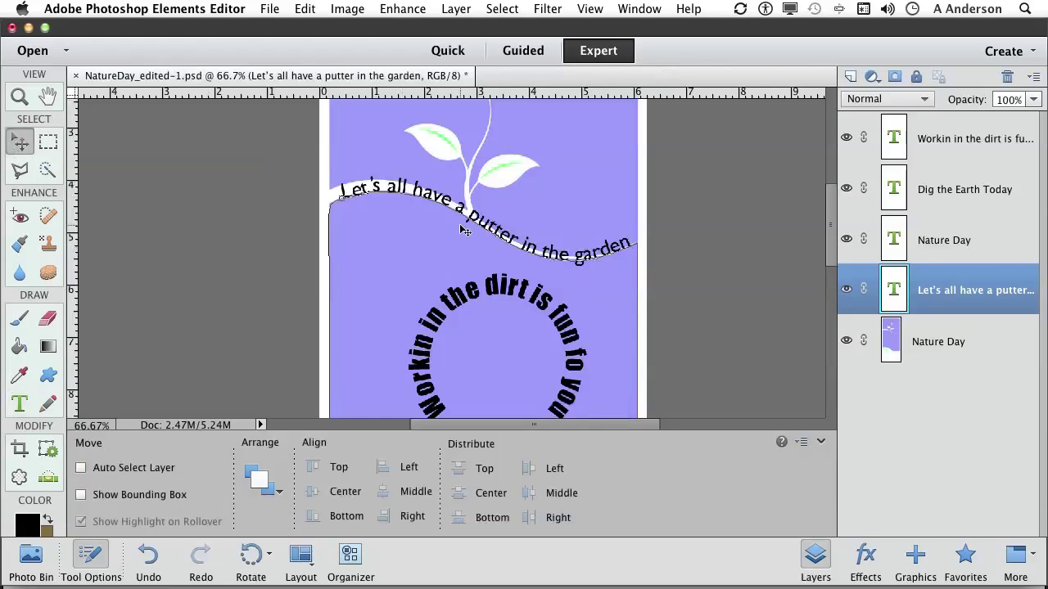
key(shift+Down)
key(shift+Down)
key(shift+Down)
key(shift+Down)
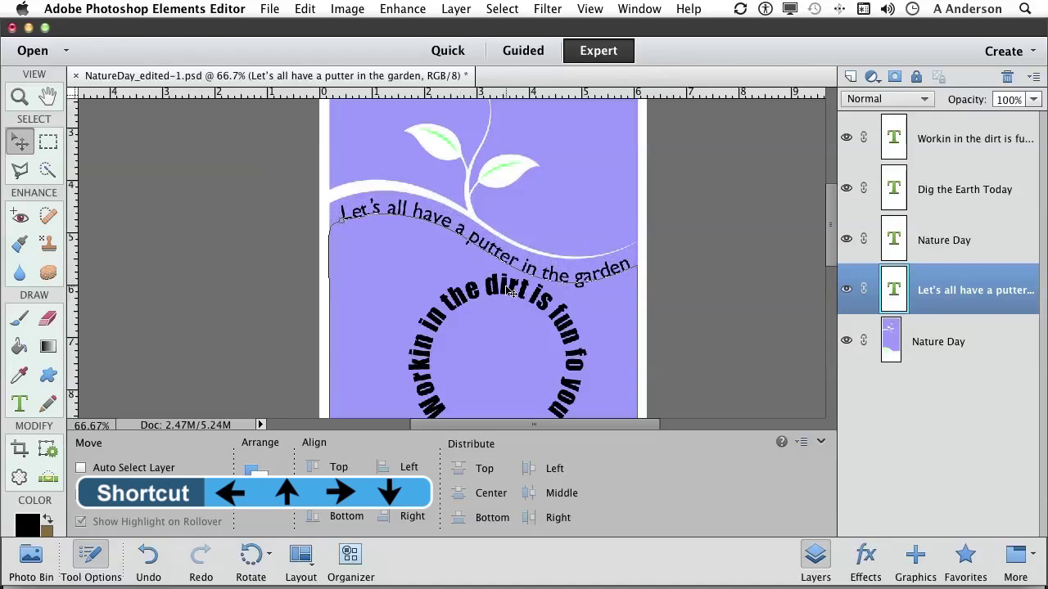
- Delete the 'Workin in the dirt' text layer and make the curved garden line white
click(894, 154)
drag(894, 153, 1008, 76)
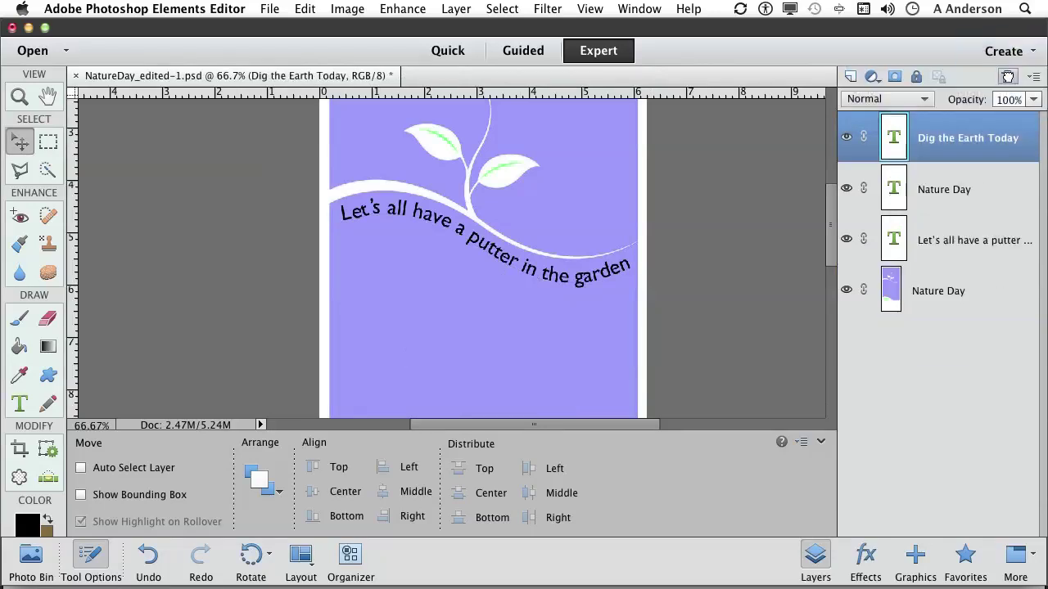
key(t)
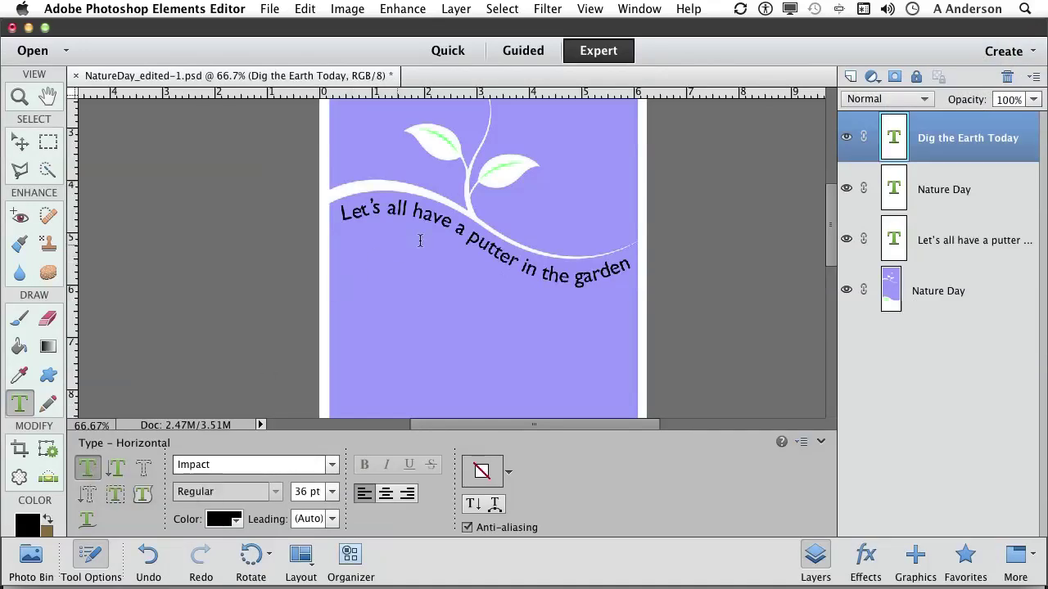
click(468, 234)
triple_click(468, 235)
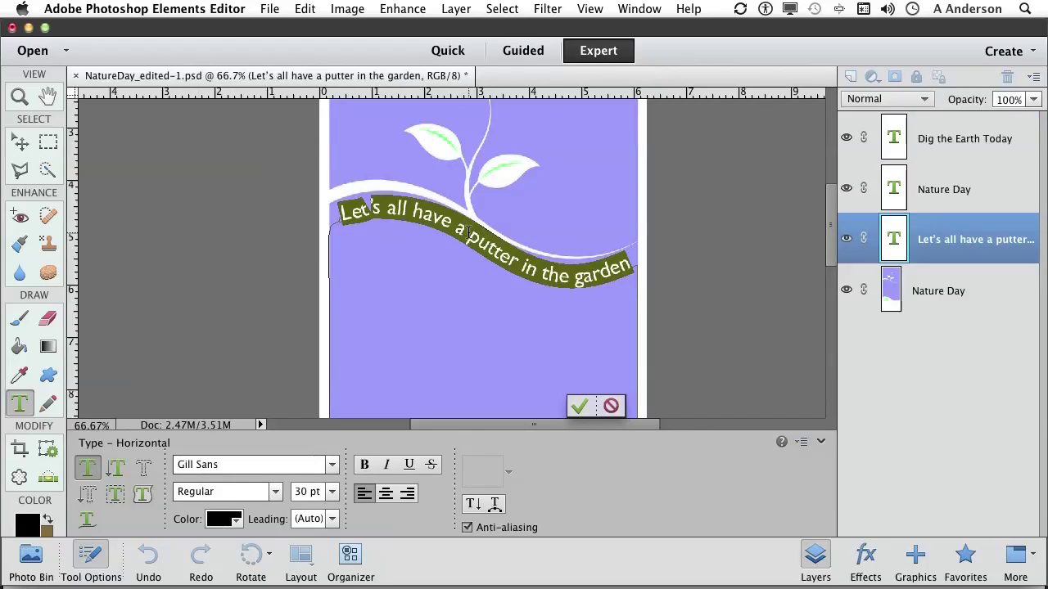
click(236, 523)
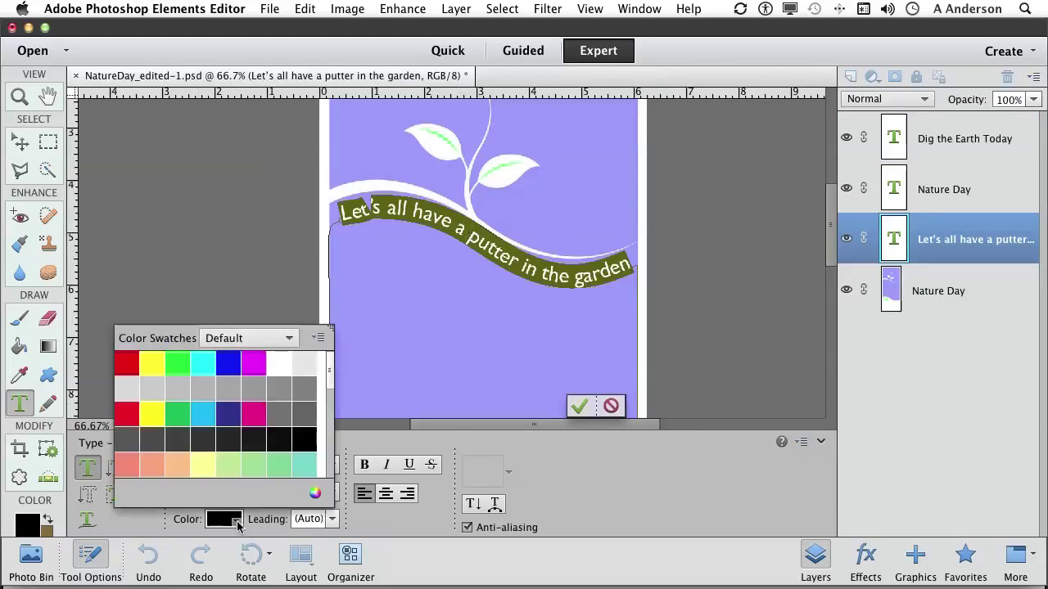
click(282, 368)
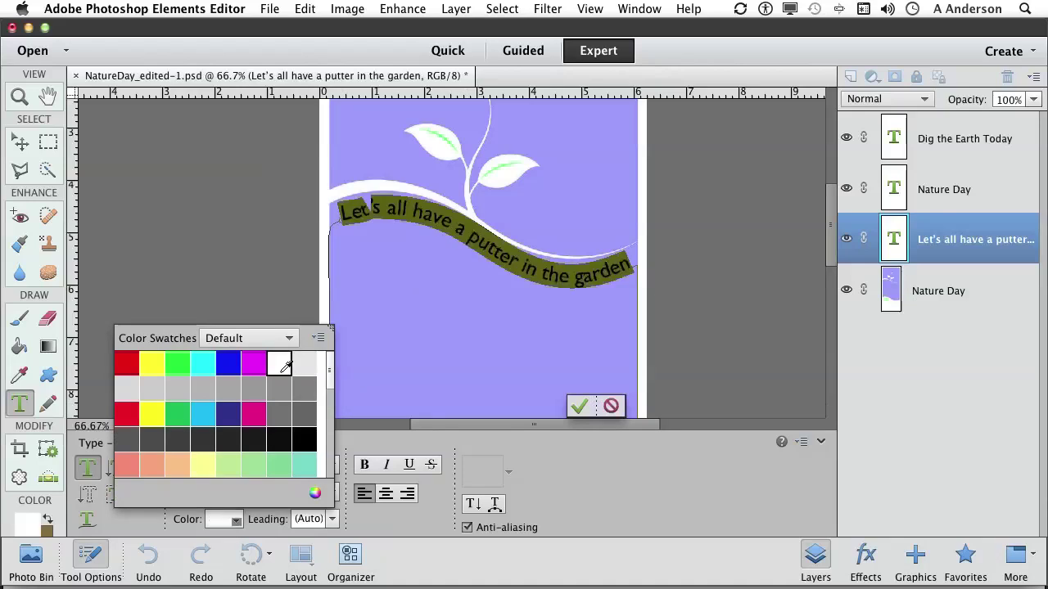
click(417, 328)
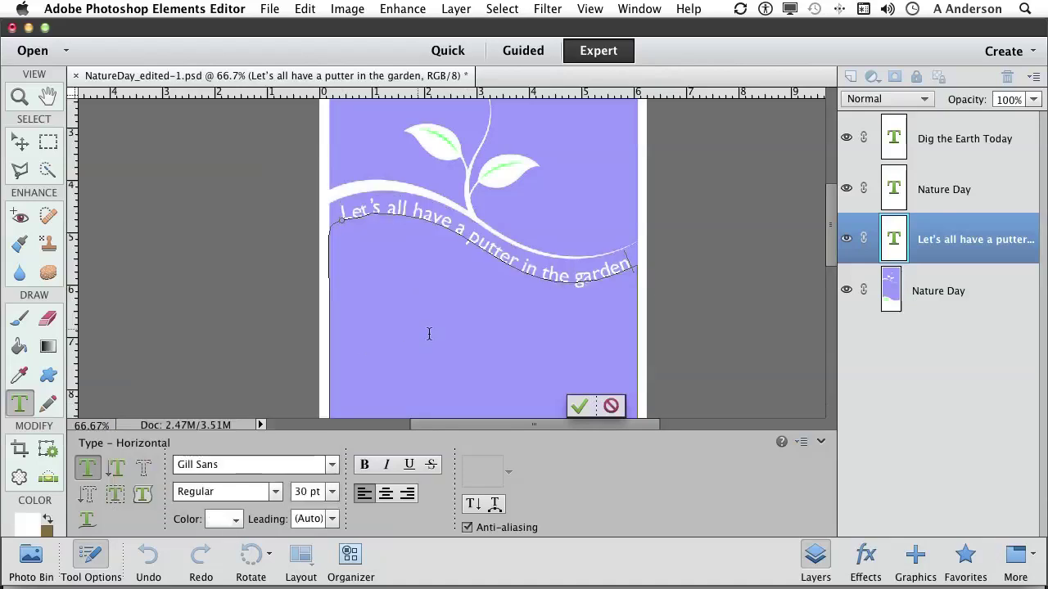
click(579, 406)
key(v)
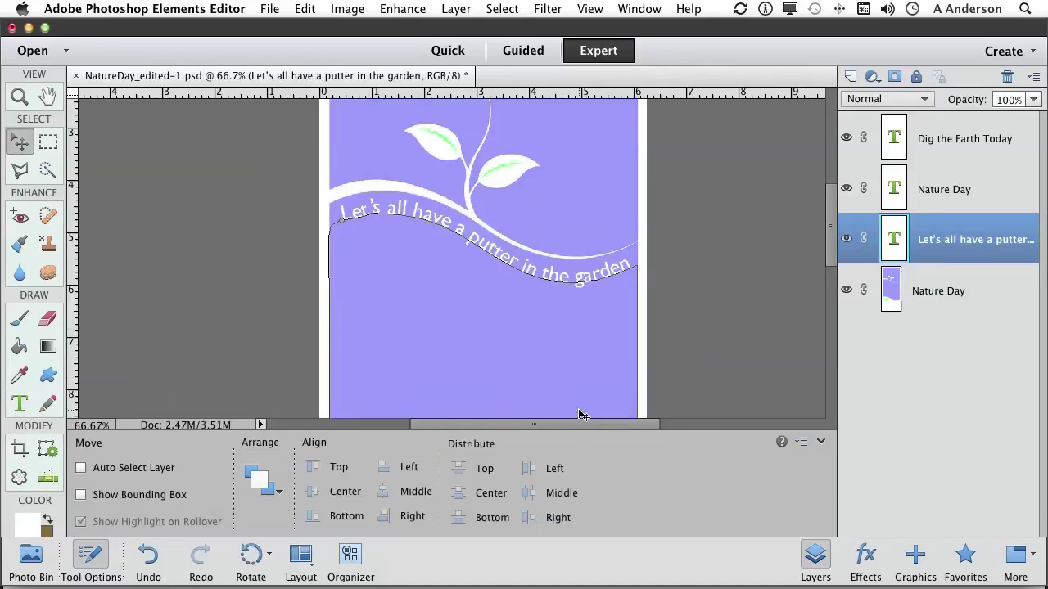
click(890, 295)
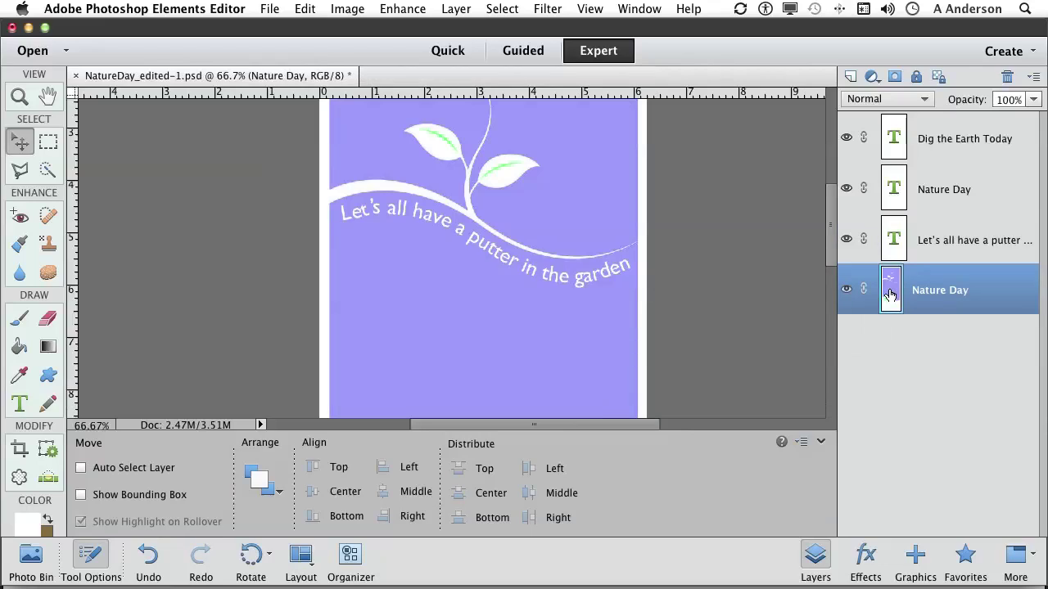
key(super+minus)
key(super+minus)
key(super+minus)
key(super+equal)
key(super+equal)
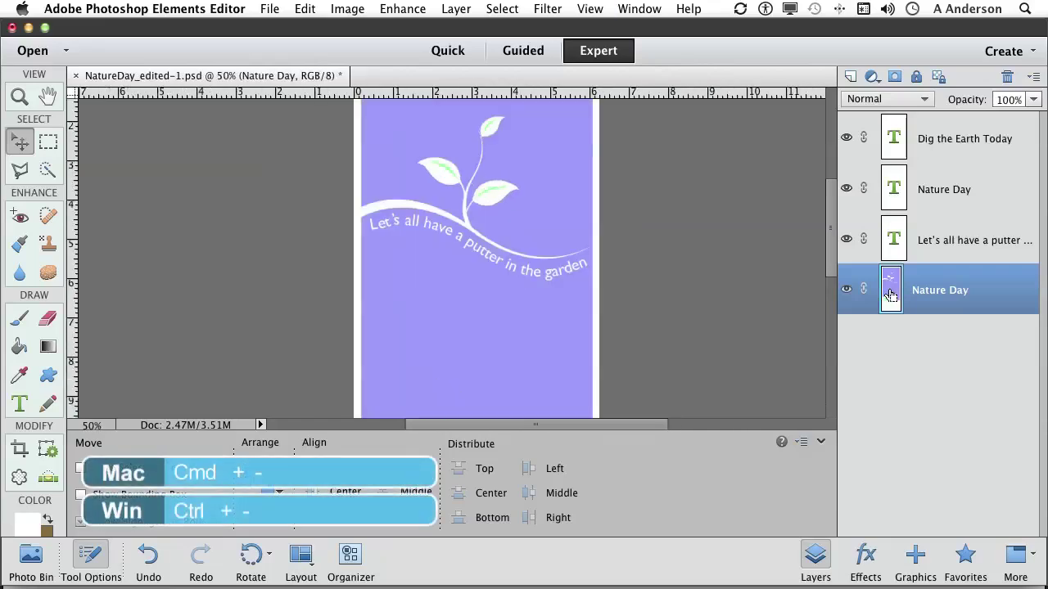
key(super+minus)
key(super+equal)
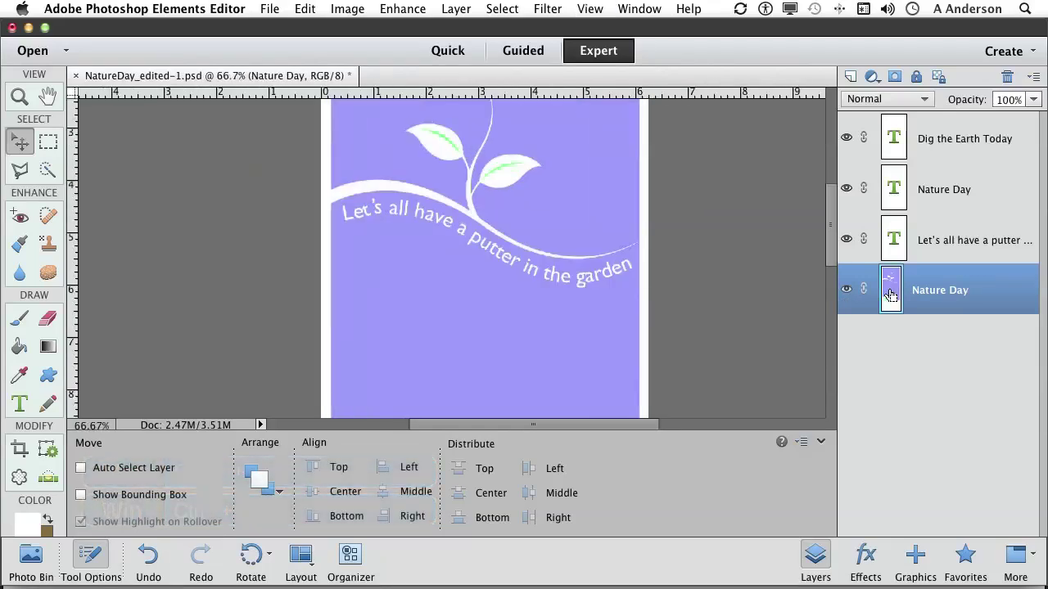
key(super+minus)
key(super+minus)
key(super+minus)
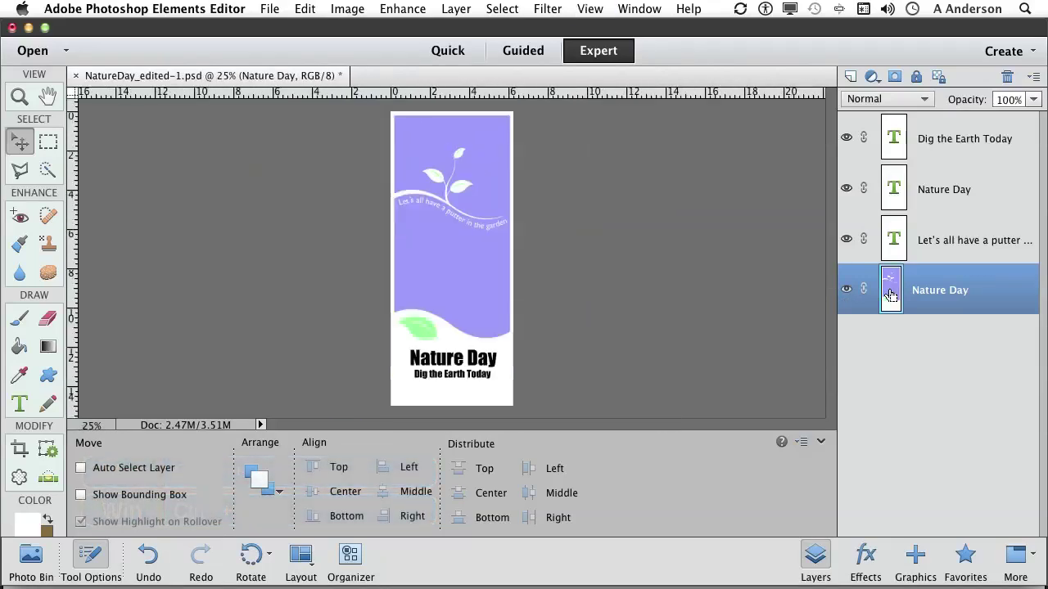
key(super+equal)
key(super+equal)
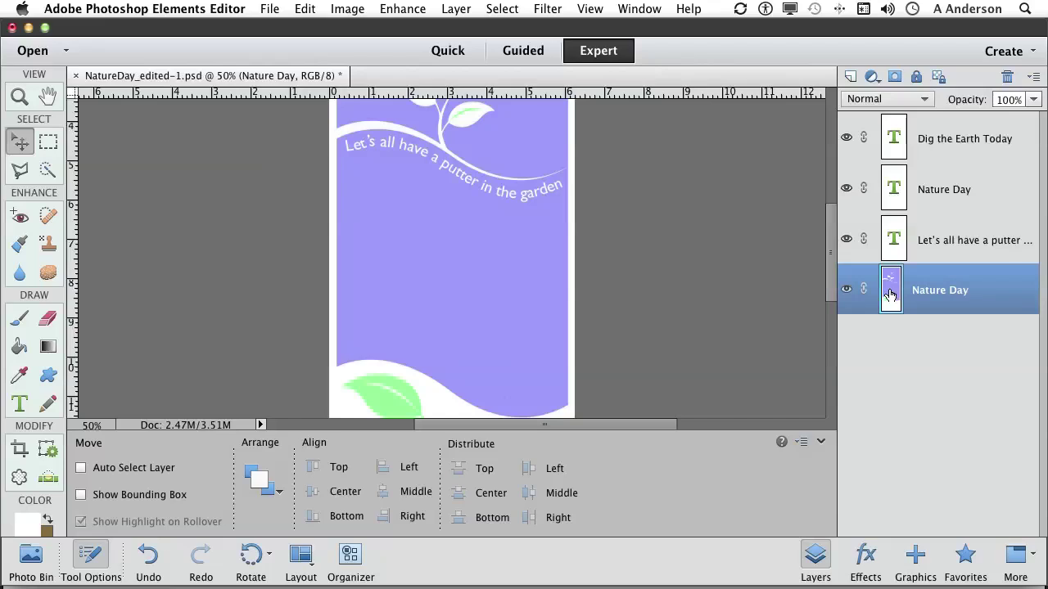
- Close the poster, saving it as NatureDay_edited-2.psd in Photoshop format with layers
click(76, 77)
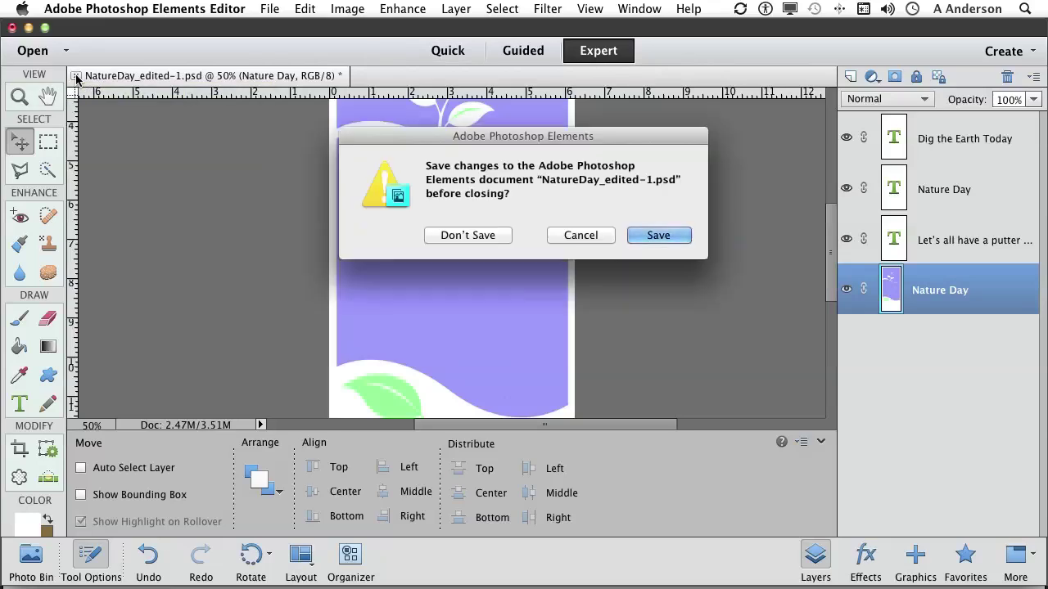
click(656, 235)
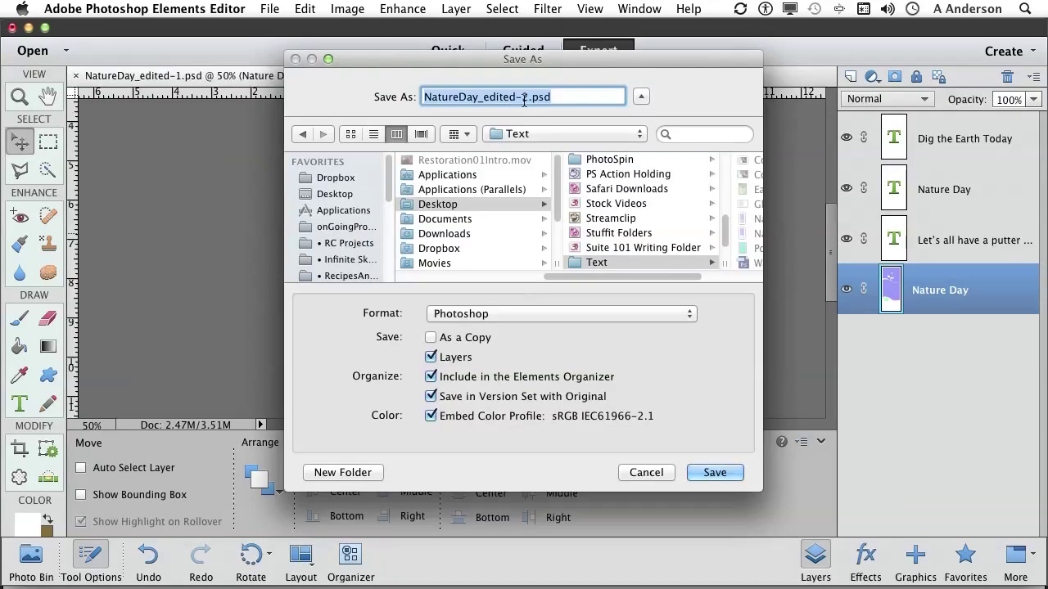
click(695, 473)
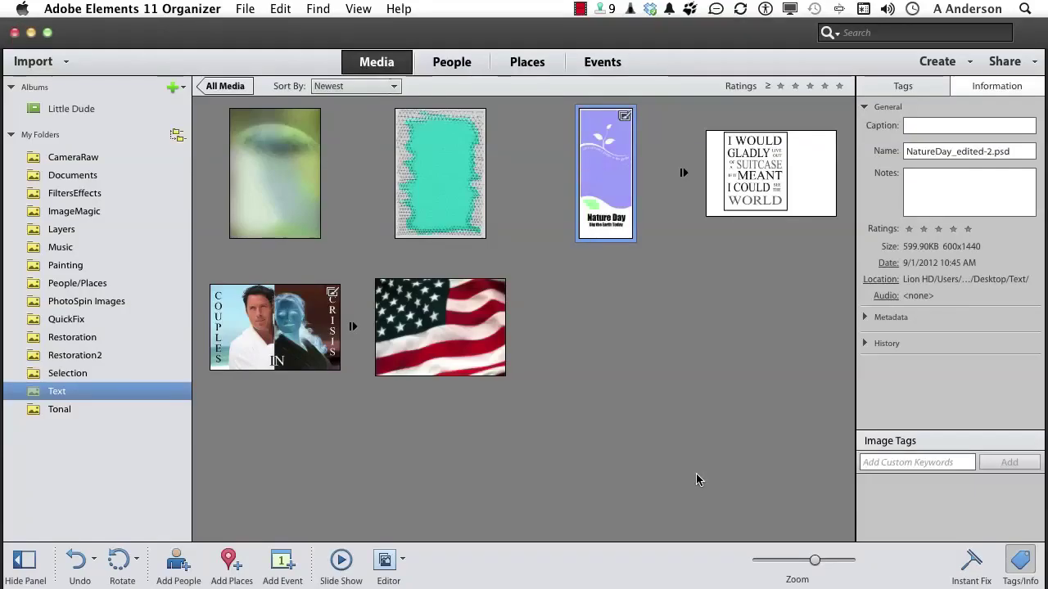